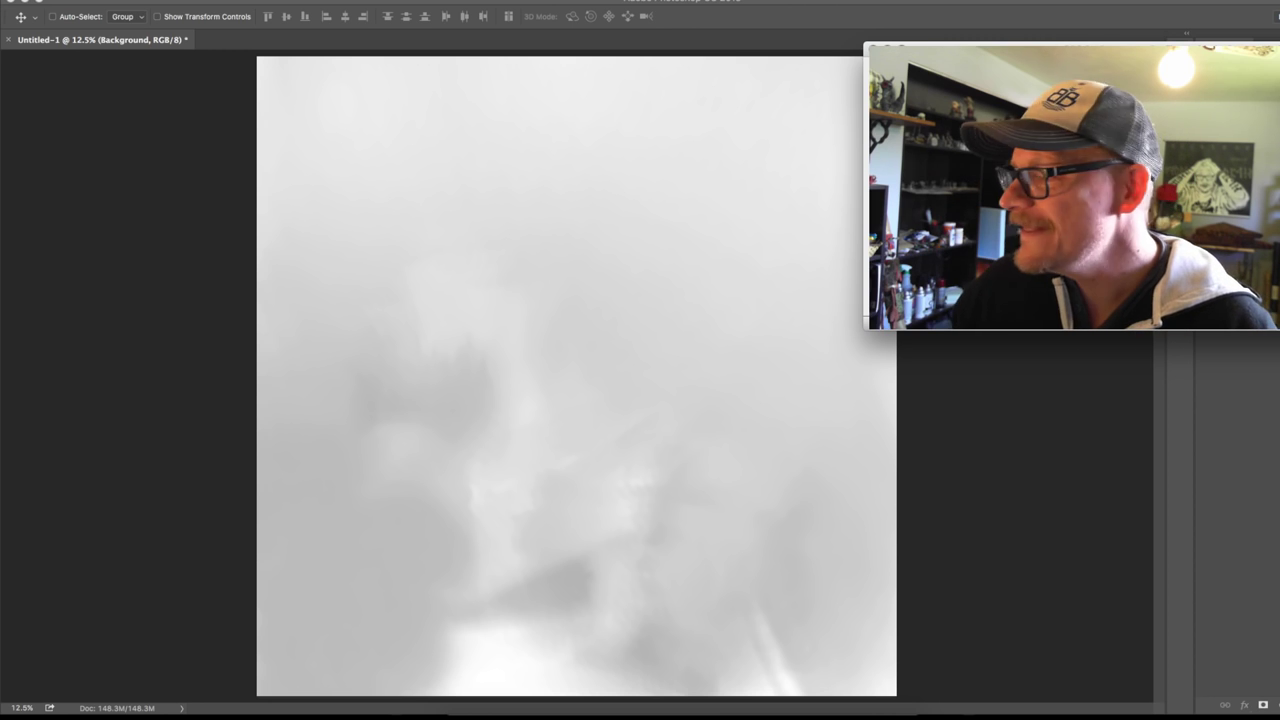
Switch to the Brush tool and pick a hard round brush preset with 100% hardness and 25% spacing.
left_click(963, 451)
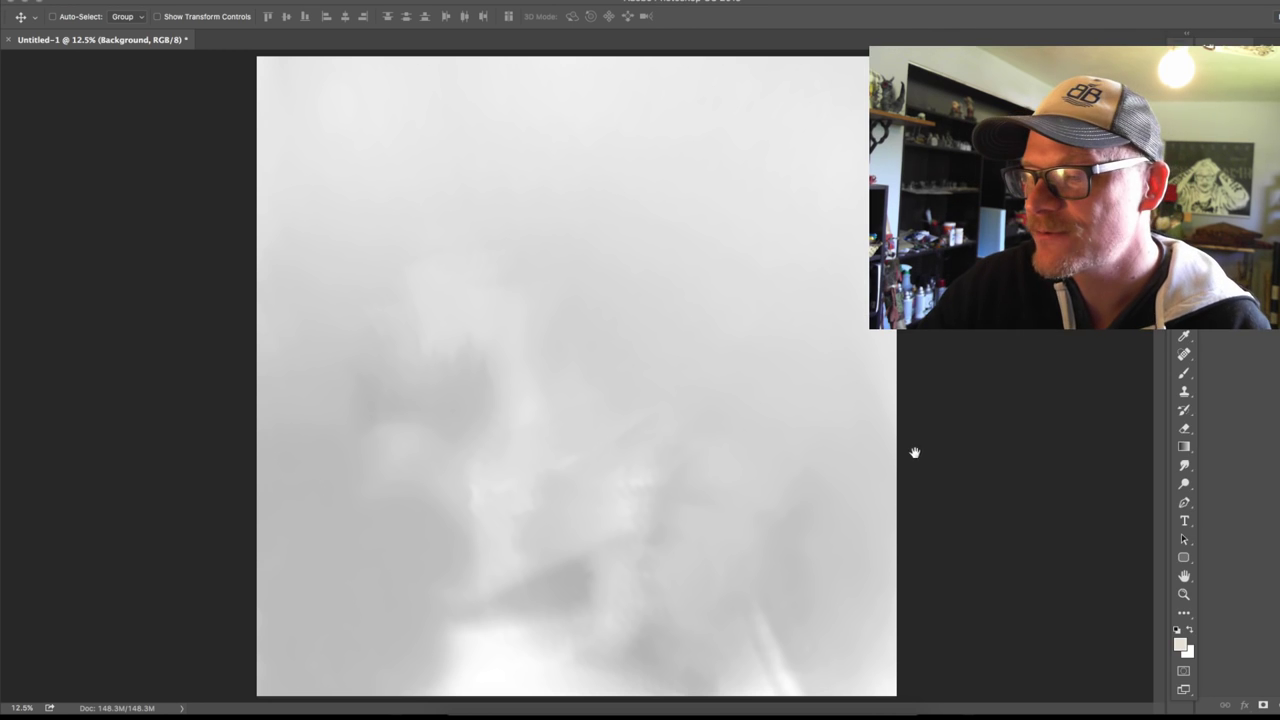
key("b")
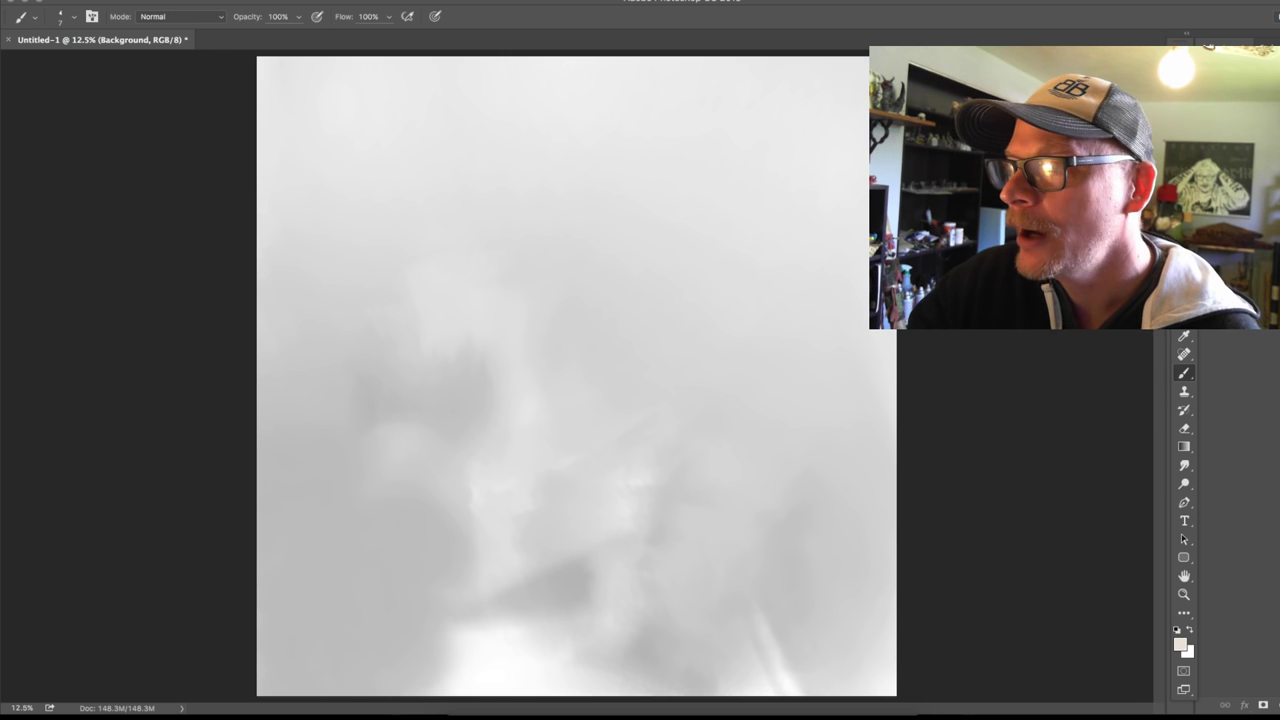
key("F5")
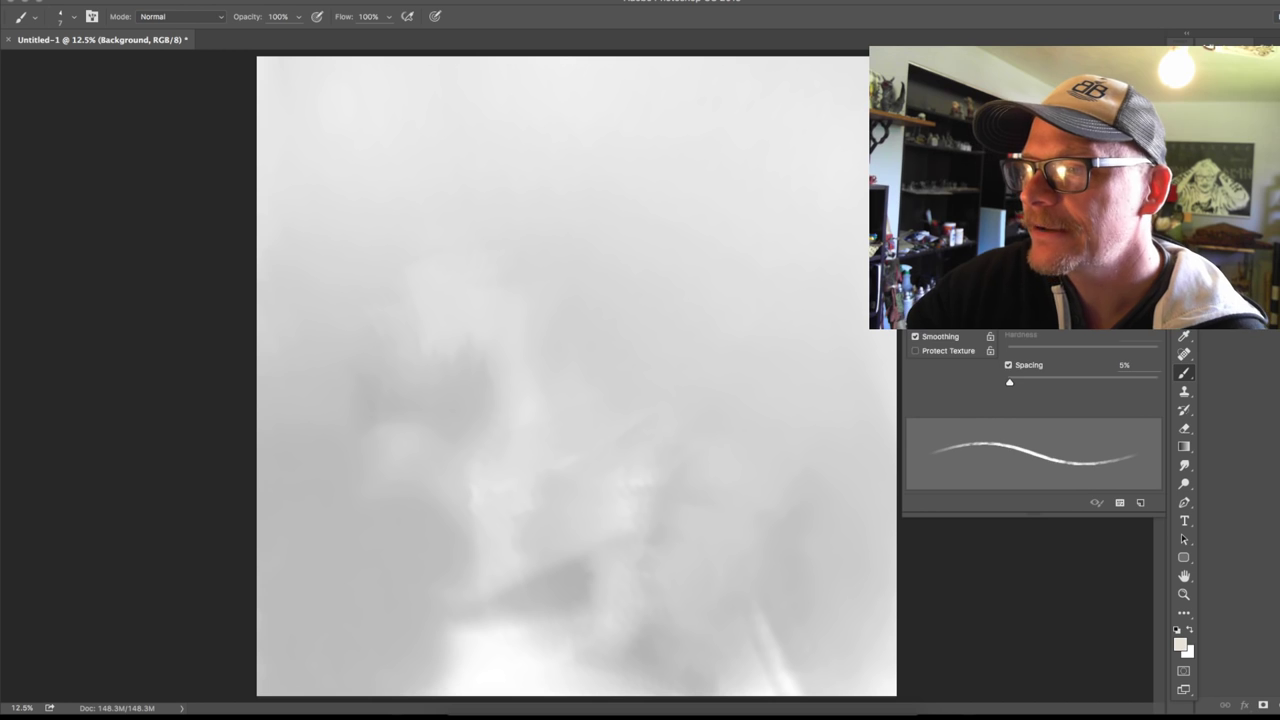
left_click(925, 318)
scroll(980, 400, "down", 3)
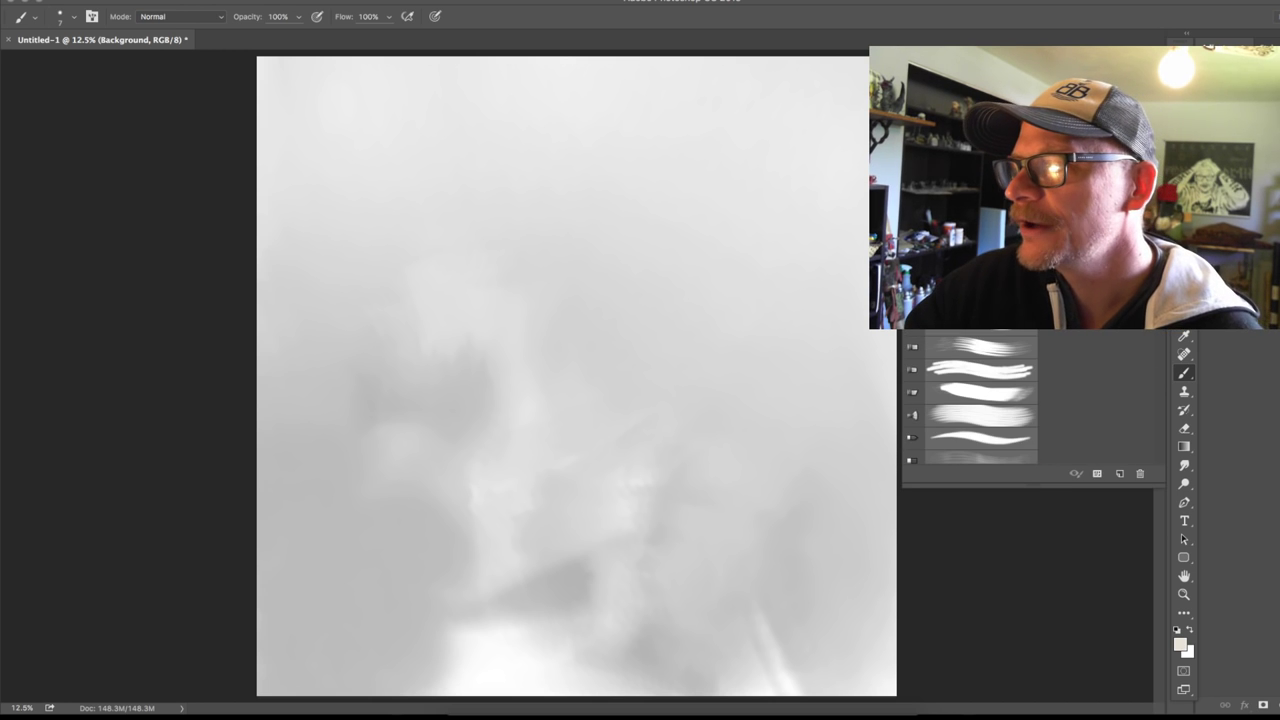
key("F5")
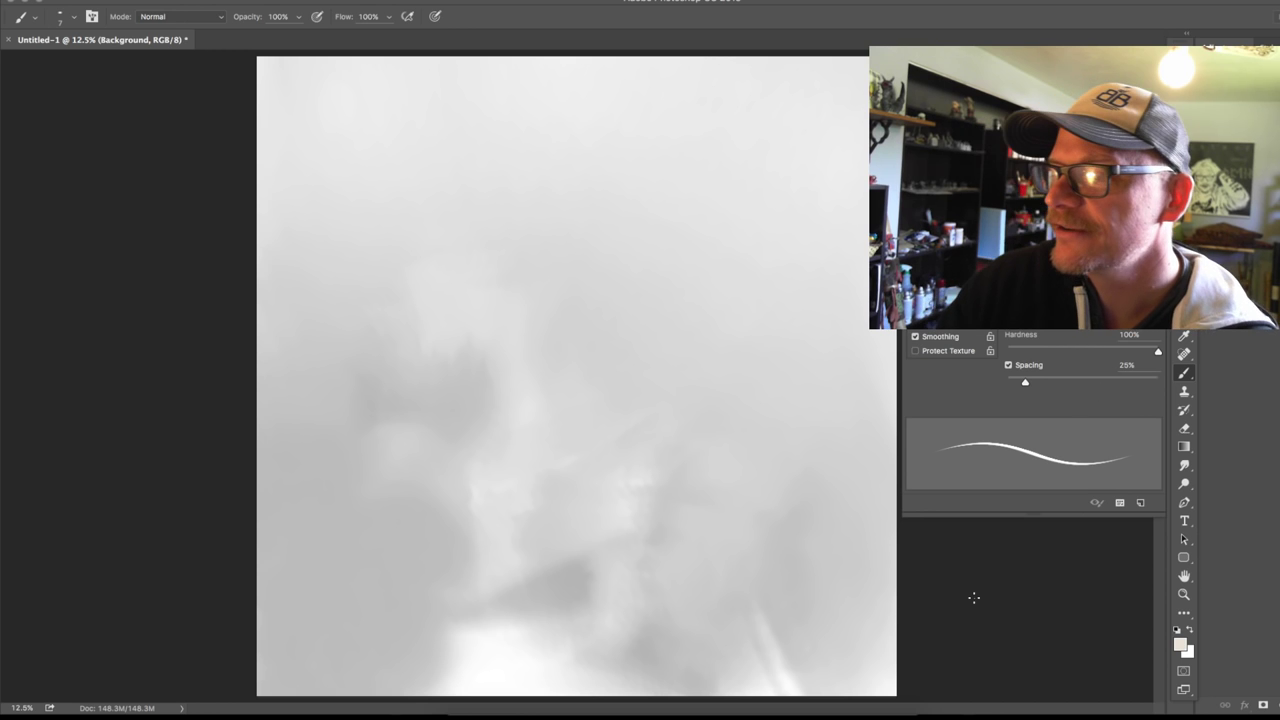
key("F5")
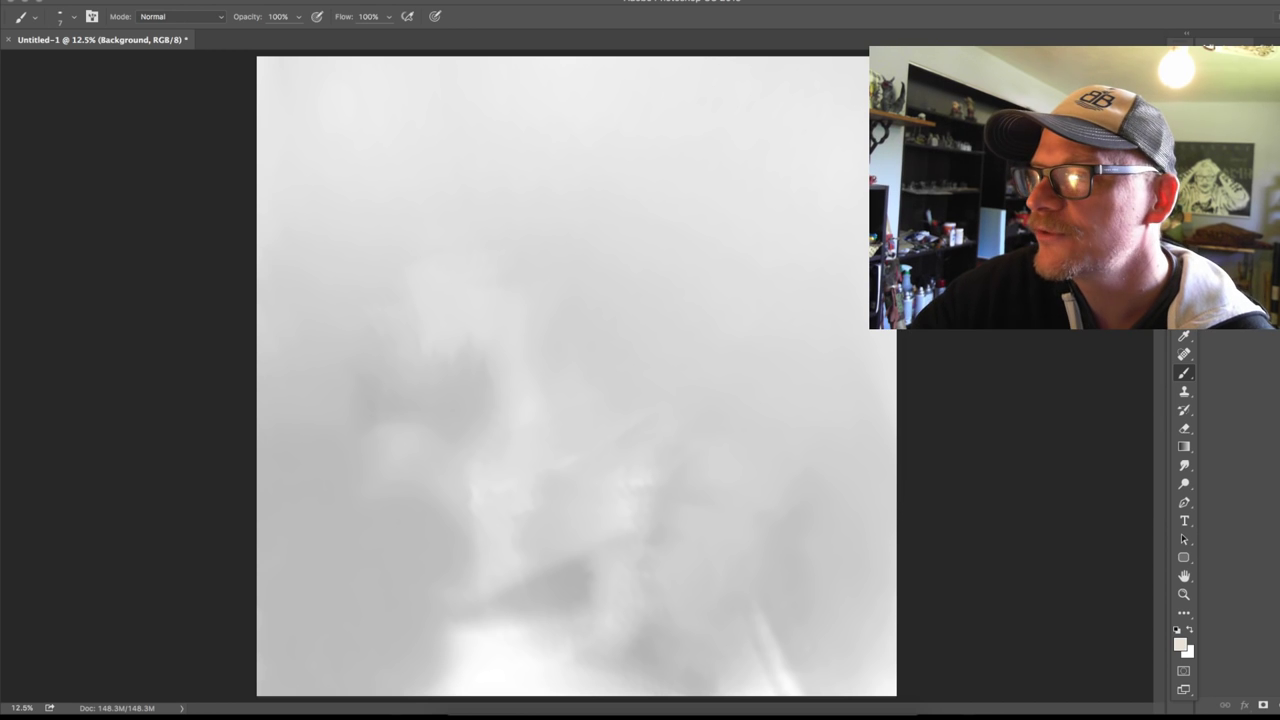
Add a new layer above the background and prepare a black brush of size 20.
key("ctrl+shift+alt+n")
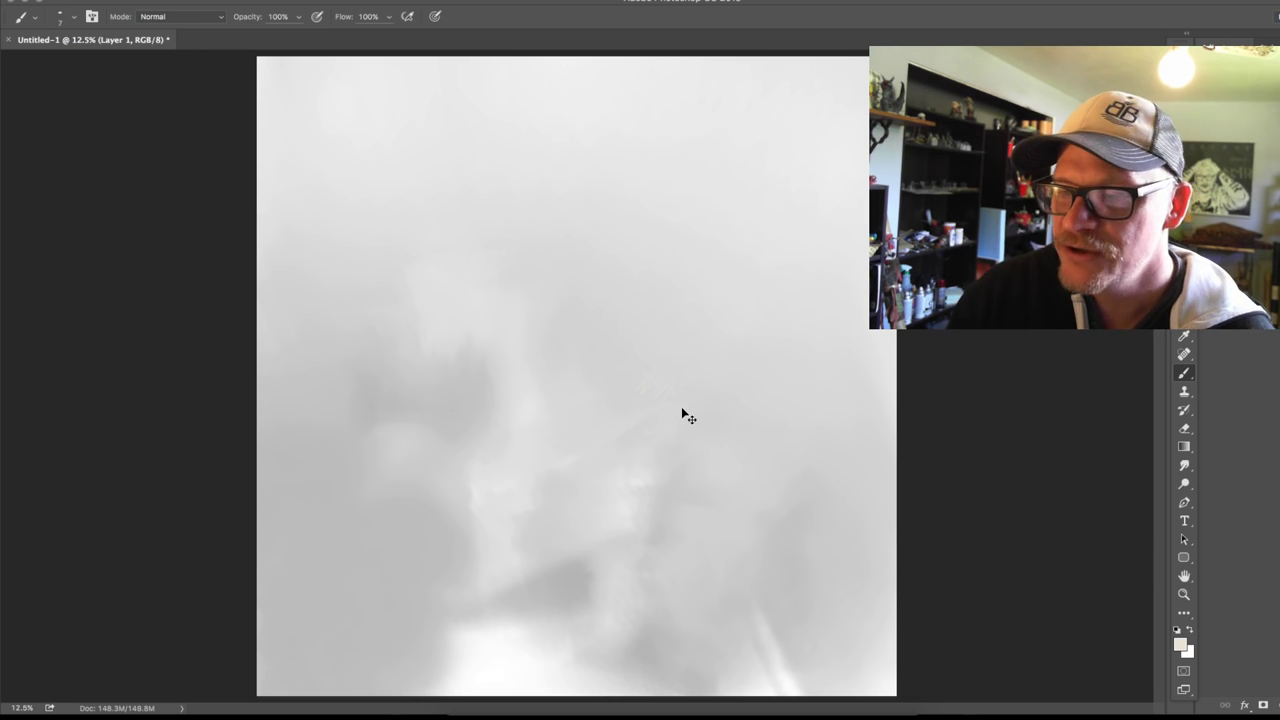
left_click(1175, 630)
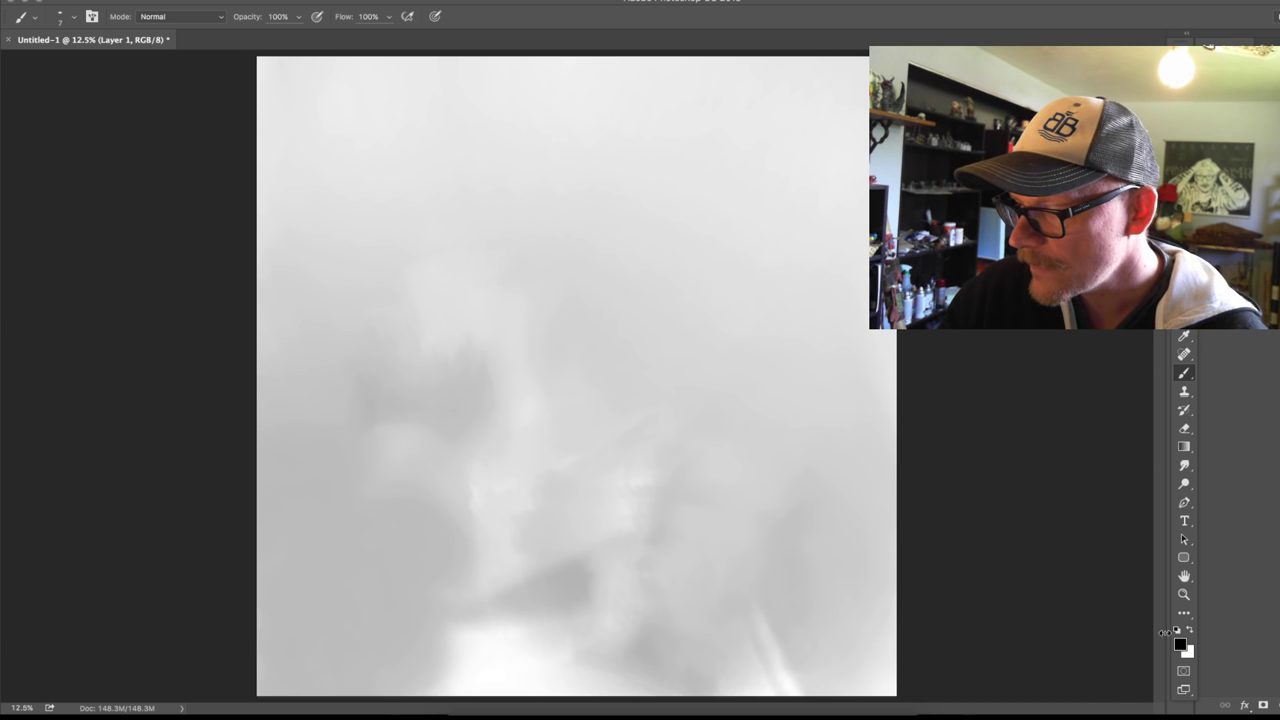
key("bracketright")
key("bracketright")
key("bracketright")
key("bracketright")
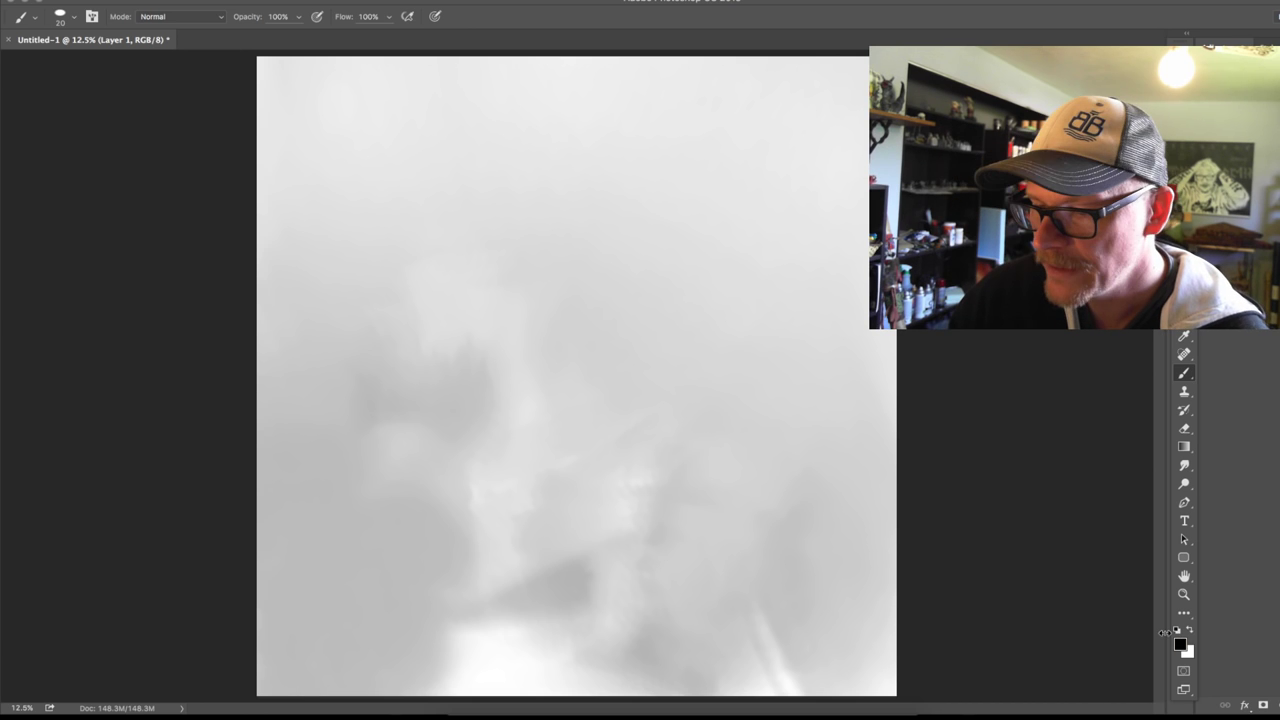
Try the size 20 brush with zigzag test strokes near the canvas centre, then undo them.
mouse_move(682, 431)
left_mouse_down()
mouse_move(696, 468)
mouse_move(743, 514)
left_mouse_up()
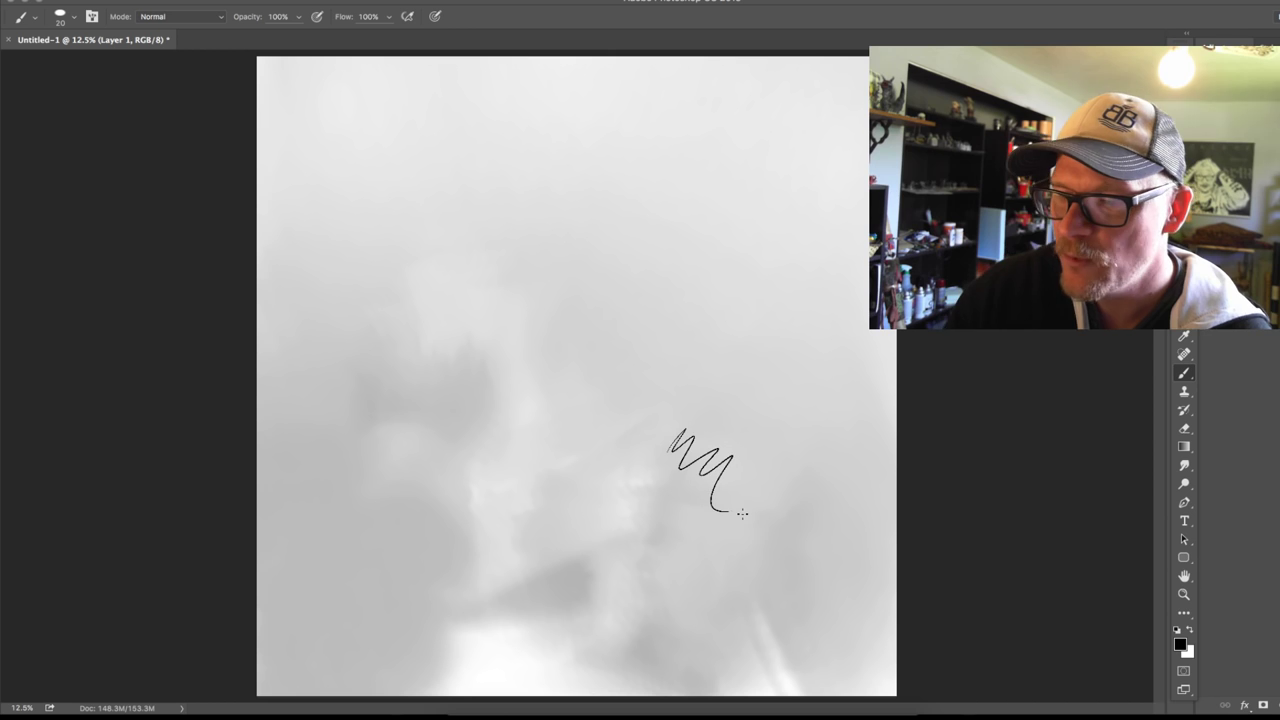
key("ctrl+z")
mouse_move(585, 400)
left_mouse_down()
mouse_move(634, 423)
mouse_move(655, 470)
left_mouse_up()
key("ctrl+z")
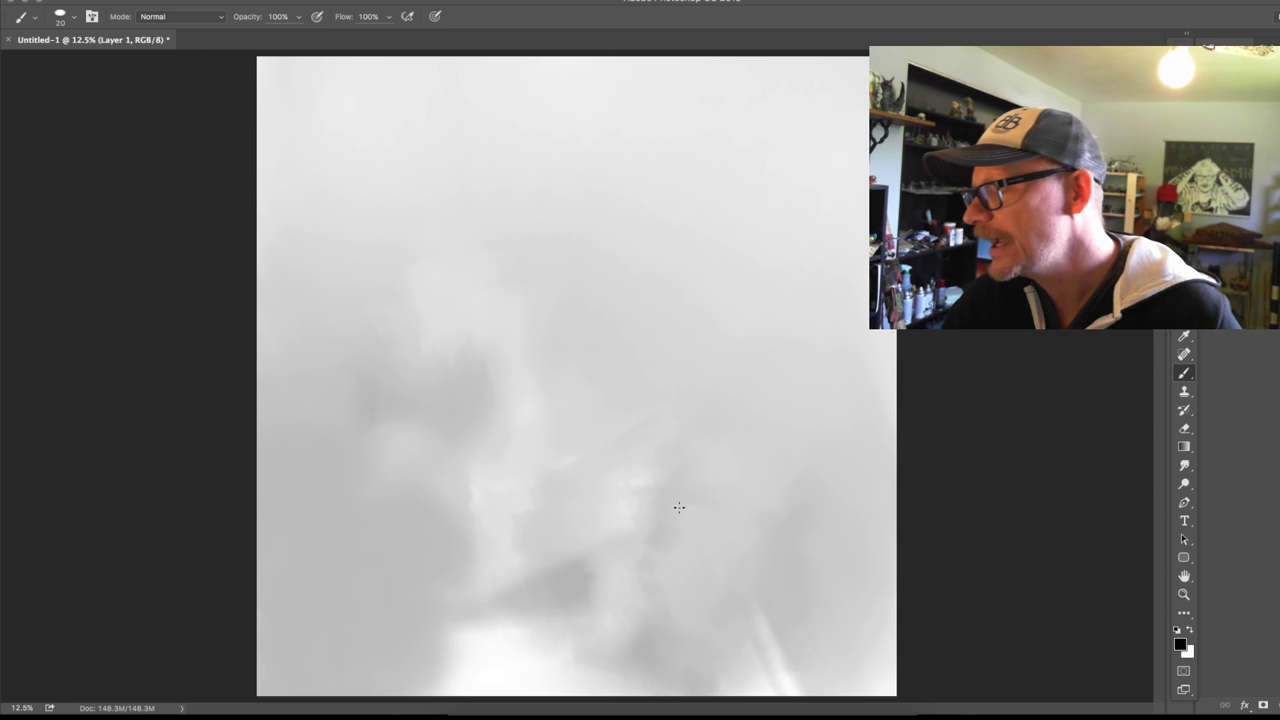
Test the brush with looping strokes at closer magnifications up to 50%, removing each test.
key("ctrl+plus")
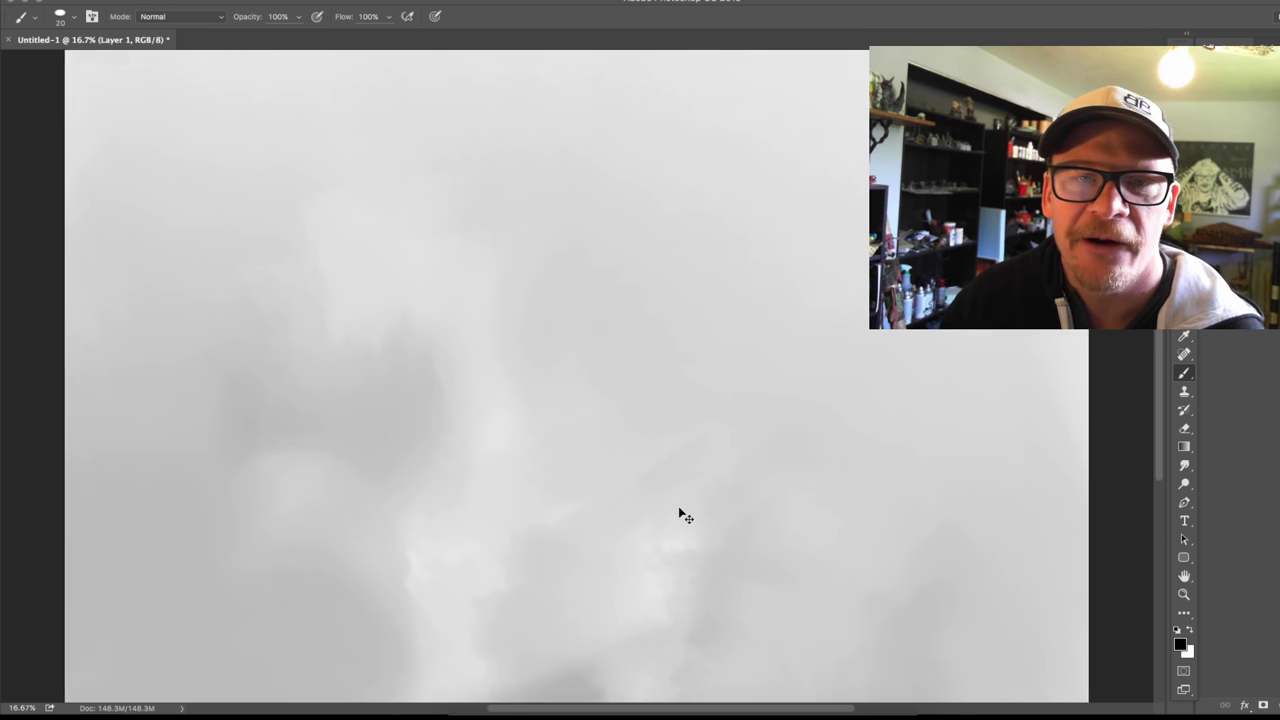
key("ctrl+plus")
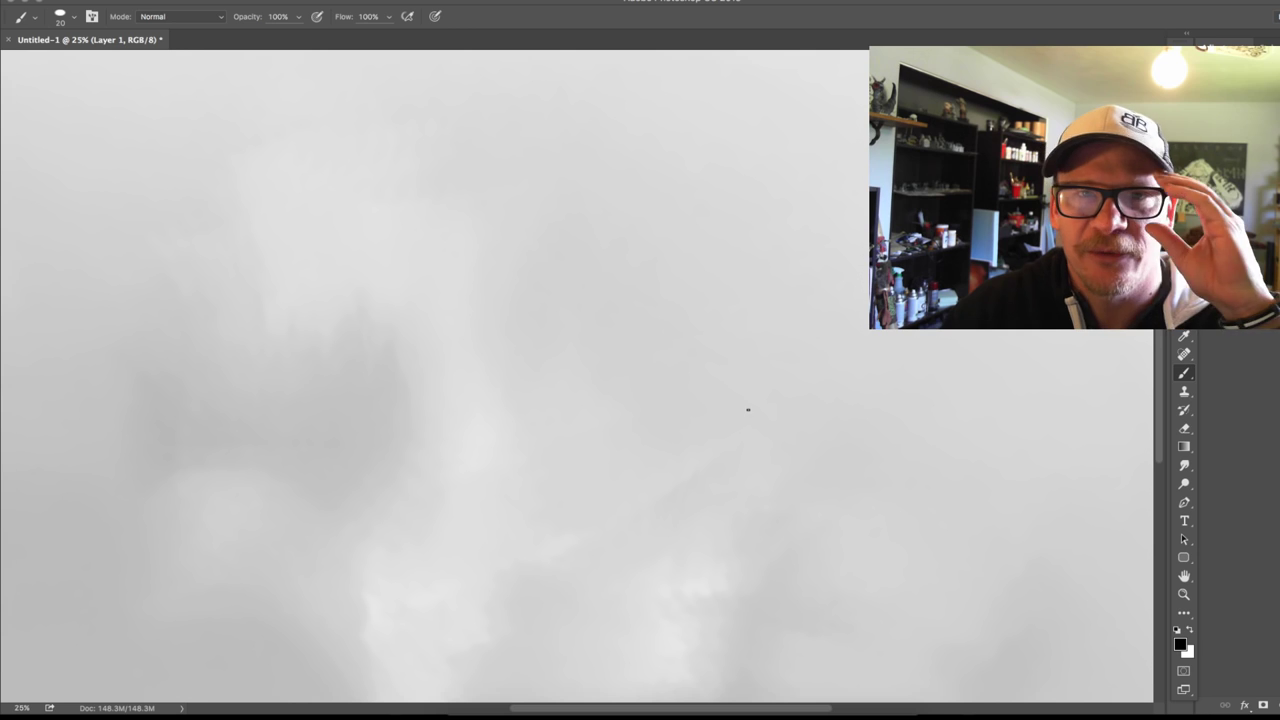
mouse_move(606, 323)
left_mouse_down()
mouse_move(630, 385)
mouse_move(657, 405)
left_mouse_up()
key("ctrl+z")
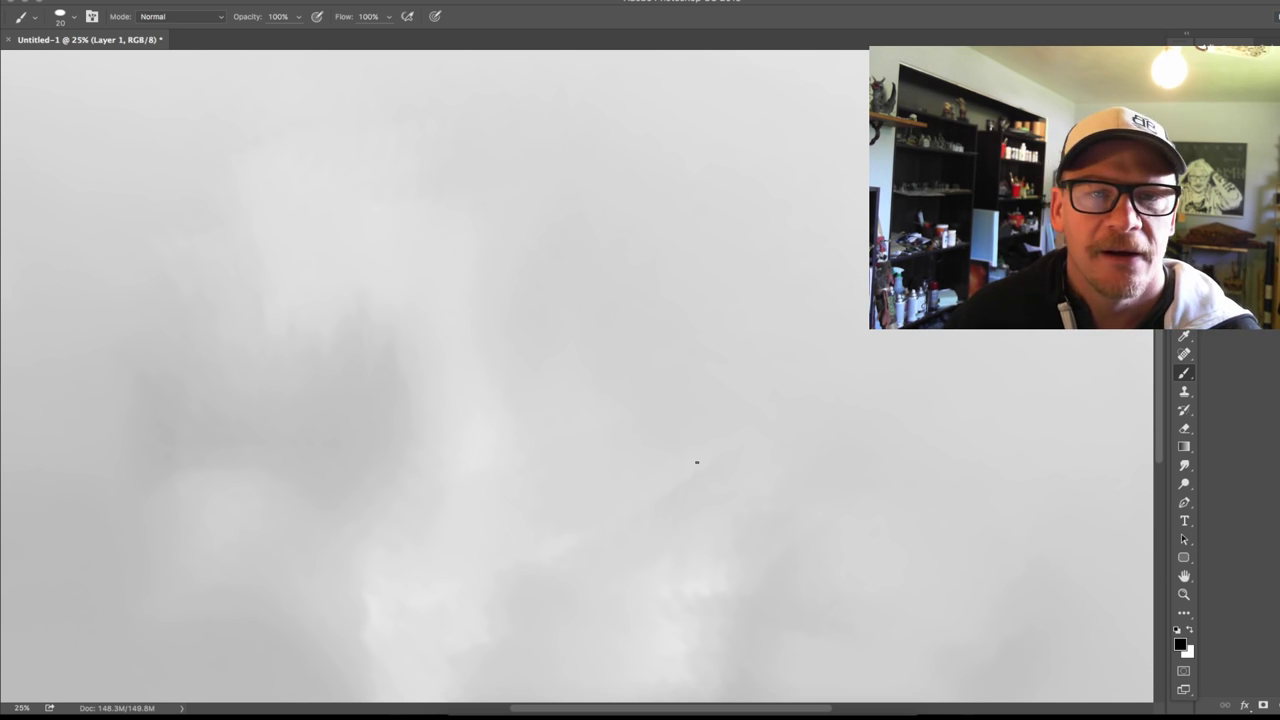
key("ctrl+plus")
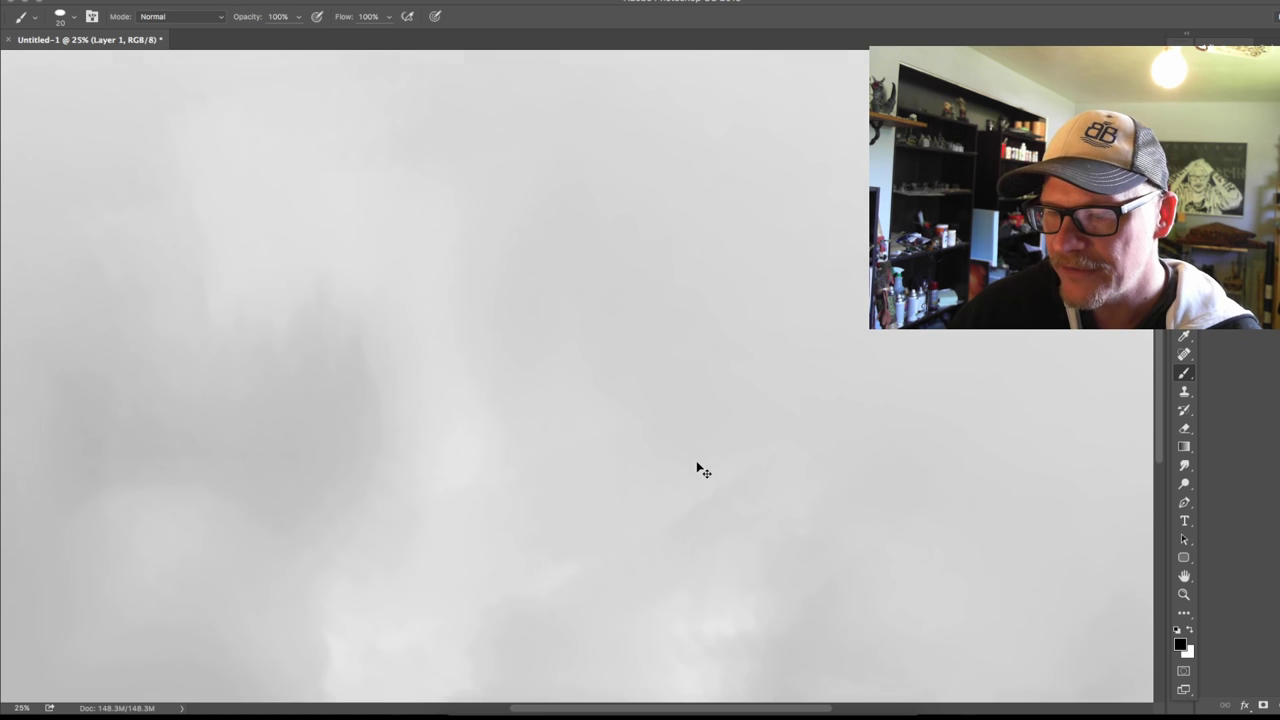
key("ctrl+plus")
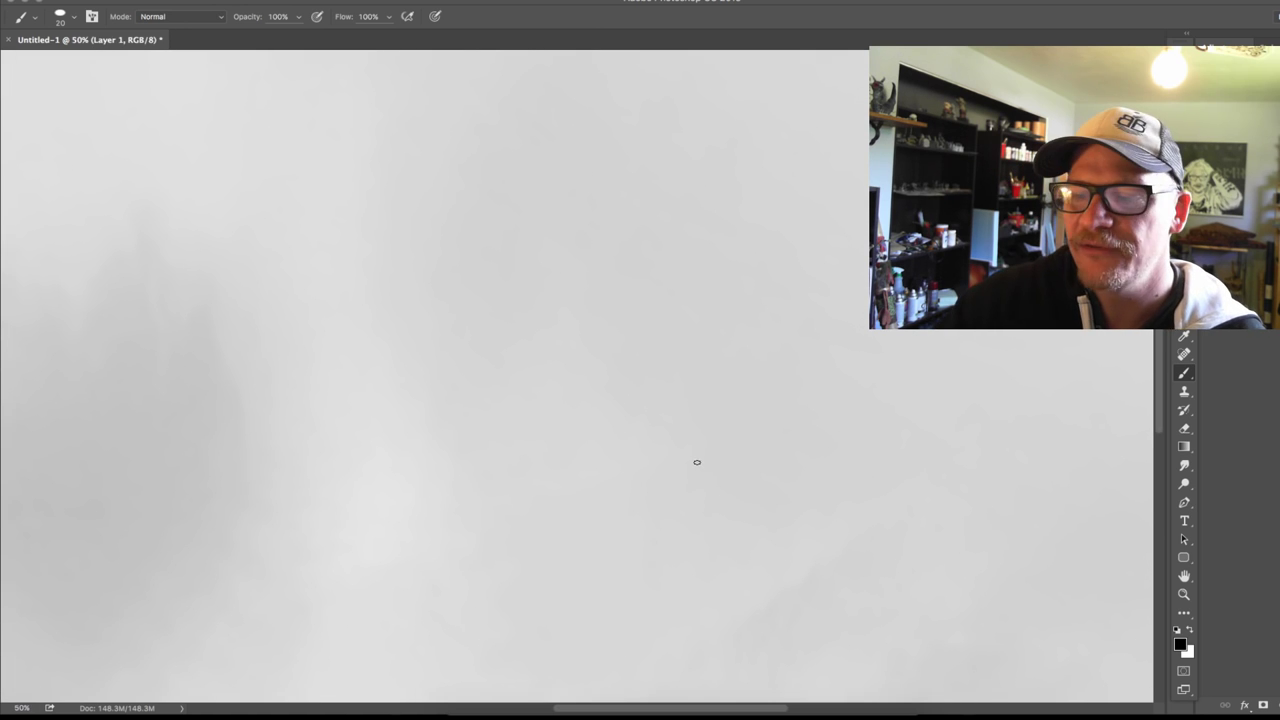
mouse_move(562, 313)
left_mouse_down()
mouse_move(557, 357)
mouse_move(618, 368)
left_mouse_up()
mouse_move(601, 411)
left_mouse_down()
mouse_move(617, 446)
mouse_move(720, 523)
left_mouse_up()
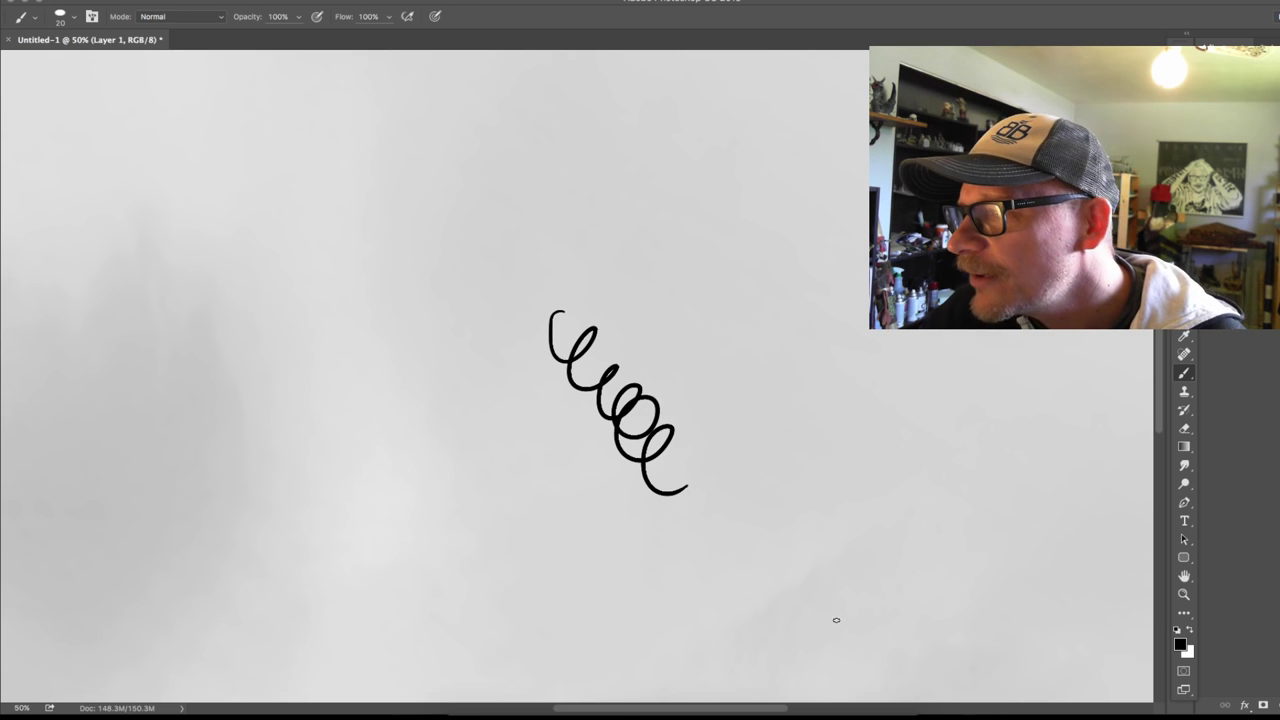
key("ctrl+z")
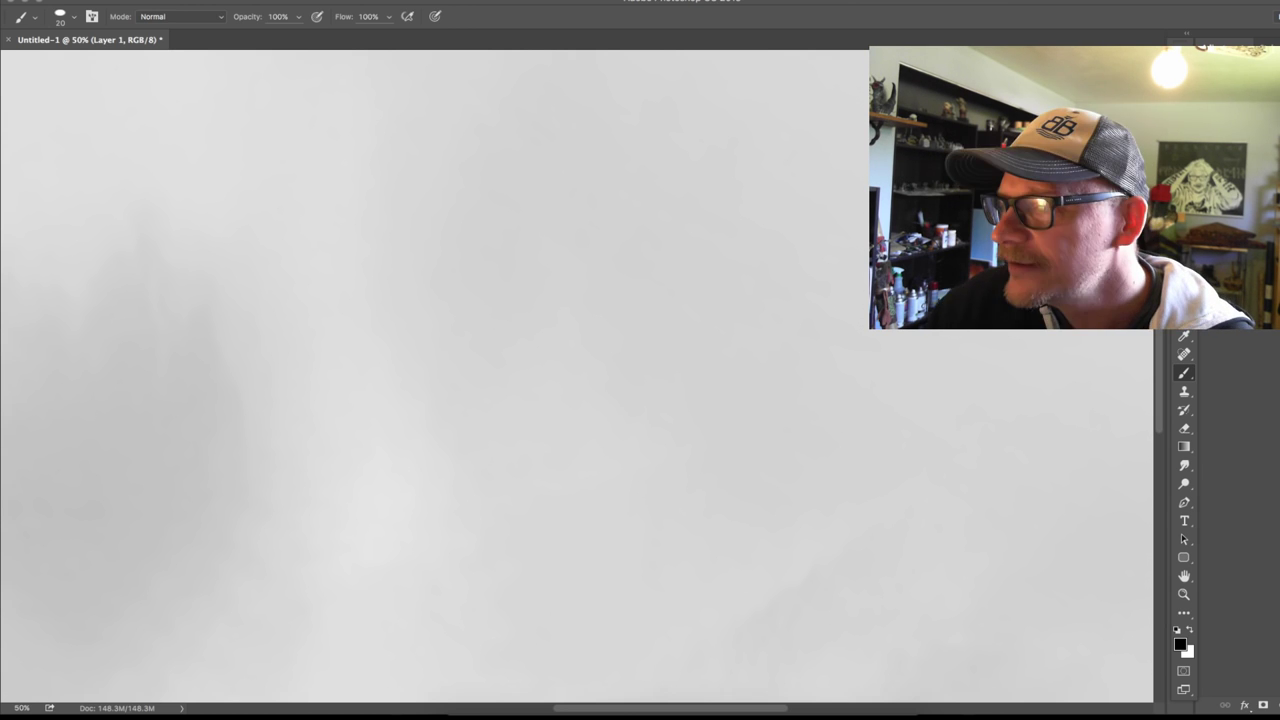
Try a larger brush size of 30 with a test stroke and undo the stroke.
key("F5")
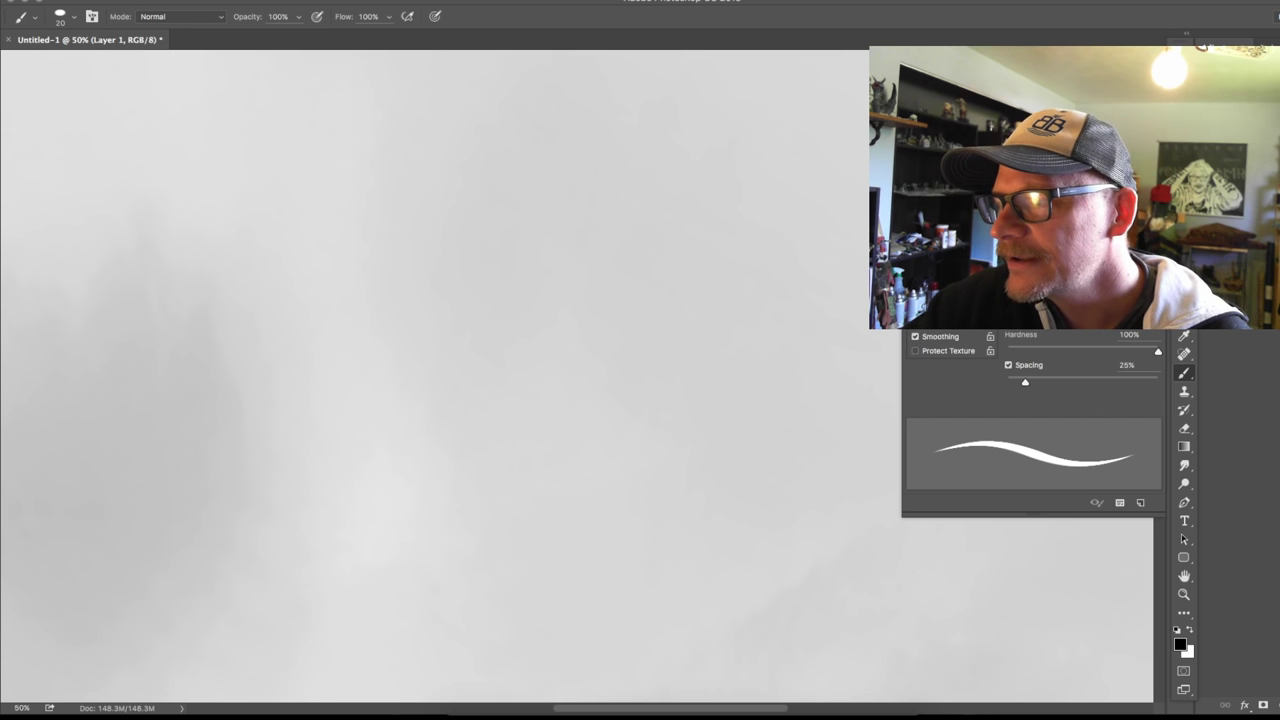
key("bracketright")
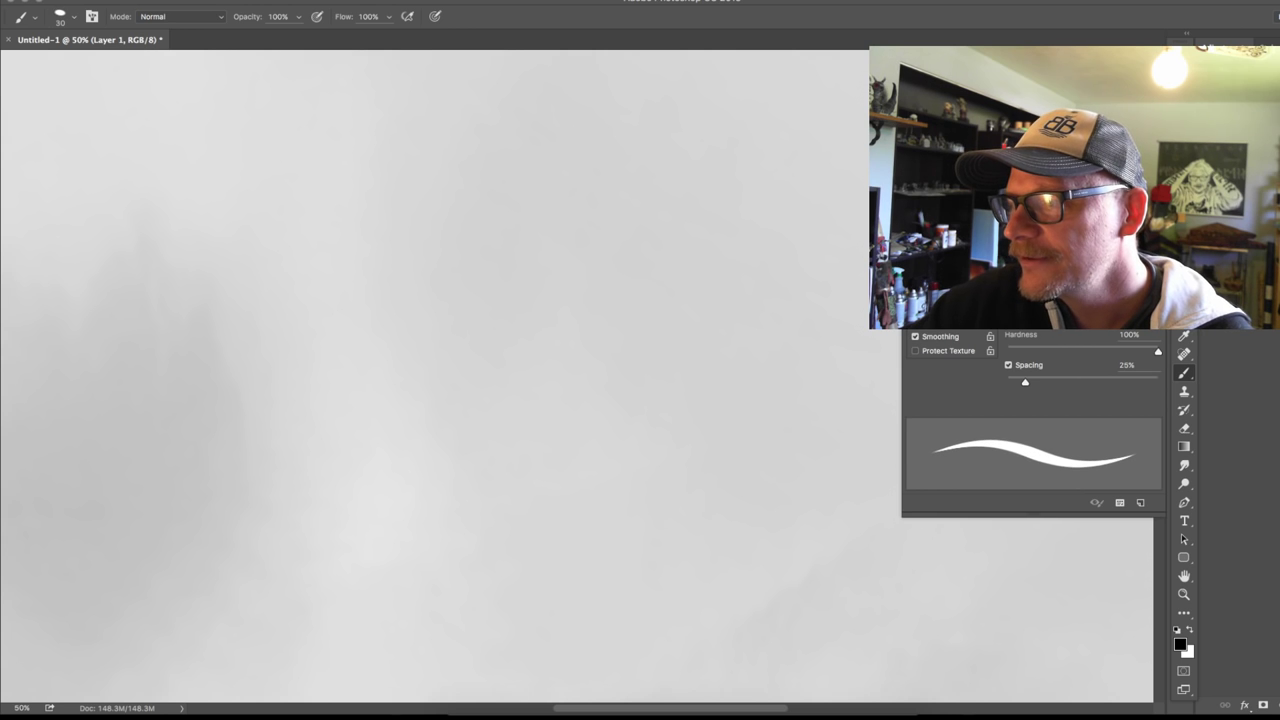
key("F5")
mouse_move(640, 361)
left_mouse_down()
mouse_move(677, 466)
mouse_move(798, 563)
left_mouse_up()
key("ctrl+z")
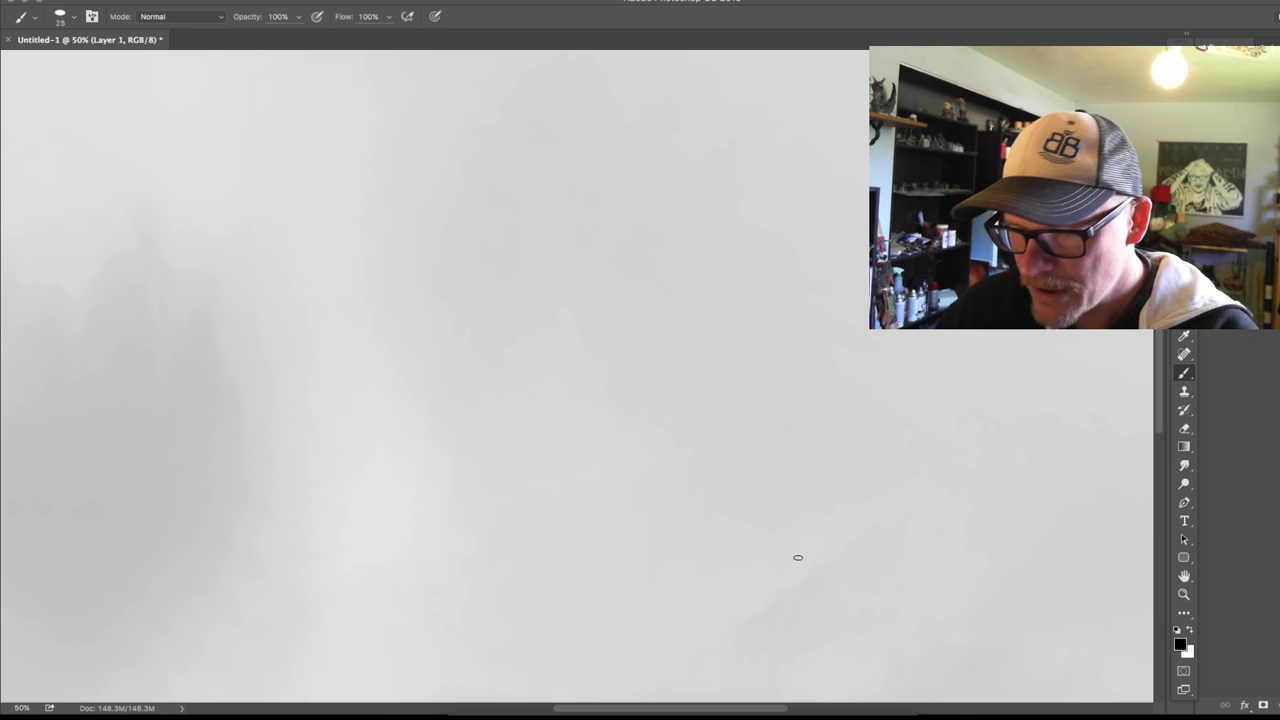
Reduce the brush size to 15, test it with large looping strokes, and undo them.
key("bracketleft")
key("bracketleft")
left_click_drag(507, 430, 578, 426)
mouse_move(534, 506)
left_mouse_down()
mouse_move(690, 540)
mouse_move(708, 557)
left_mouse_up()
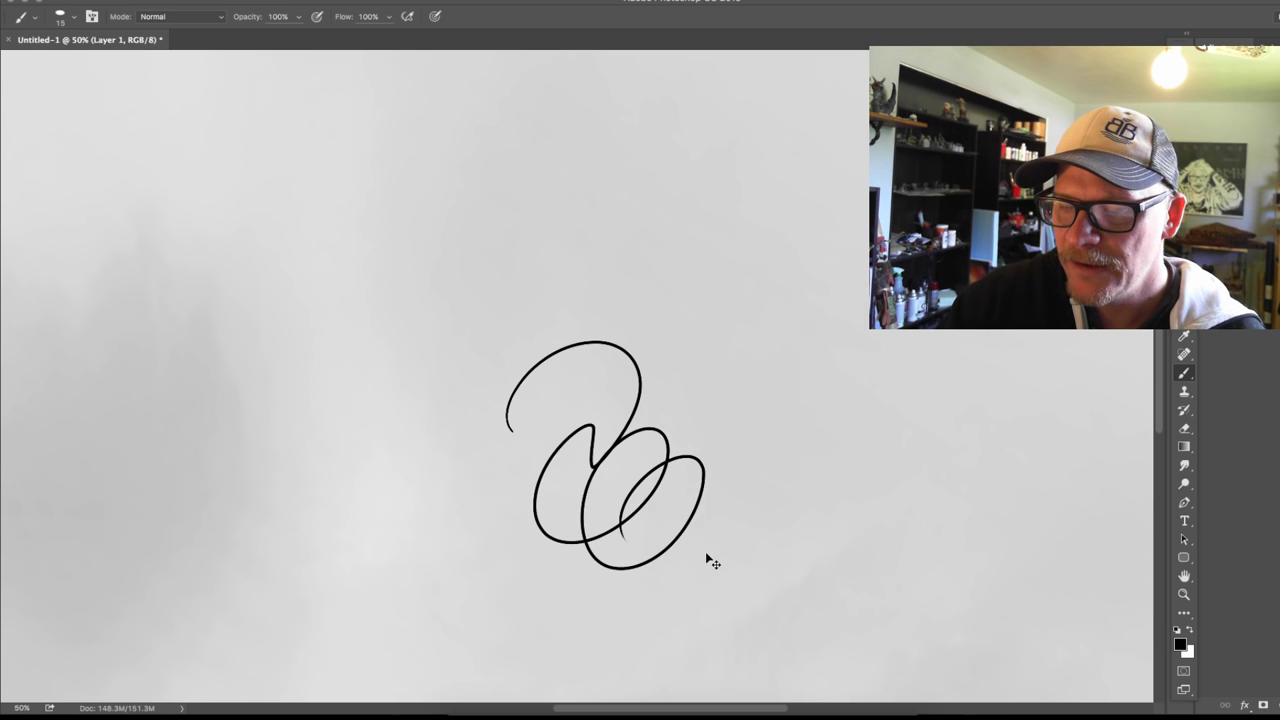
key("ctrl+z")
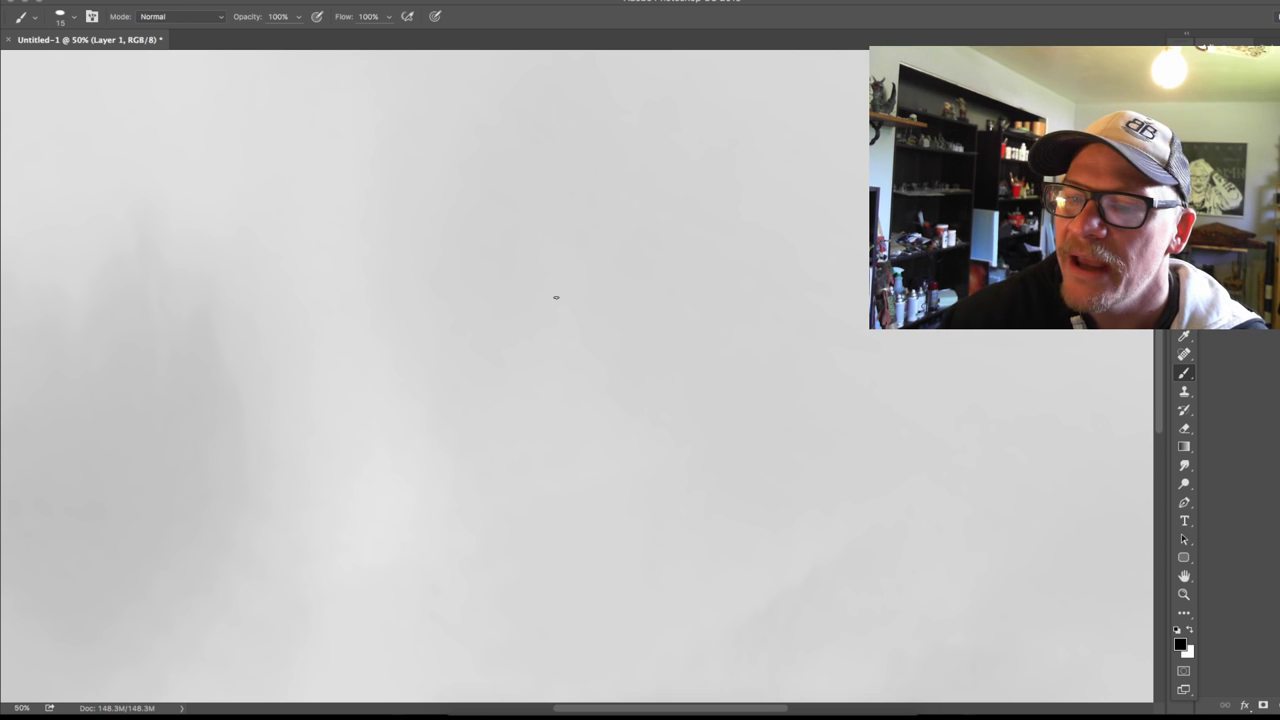
Try more freehand strokes with the size 15 brush, also at 100% magnification, and undo them all.
mouse_move(551, 304)
left_mouse_down()
mouse_move(599, 320)
mouse_move(592, 332)
mouse_move(653, 407)
mouse_move(639, 406)
mouse_move(675, 528)
left_mouse_up()
key("ctrl+z")
key("ctrl+z")
key("ctrl+z")
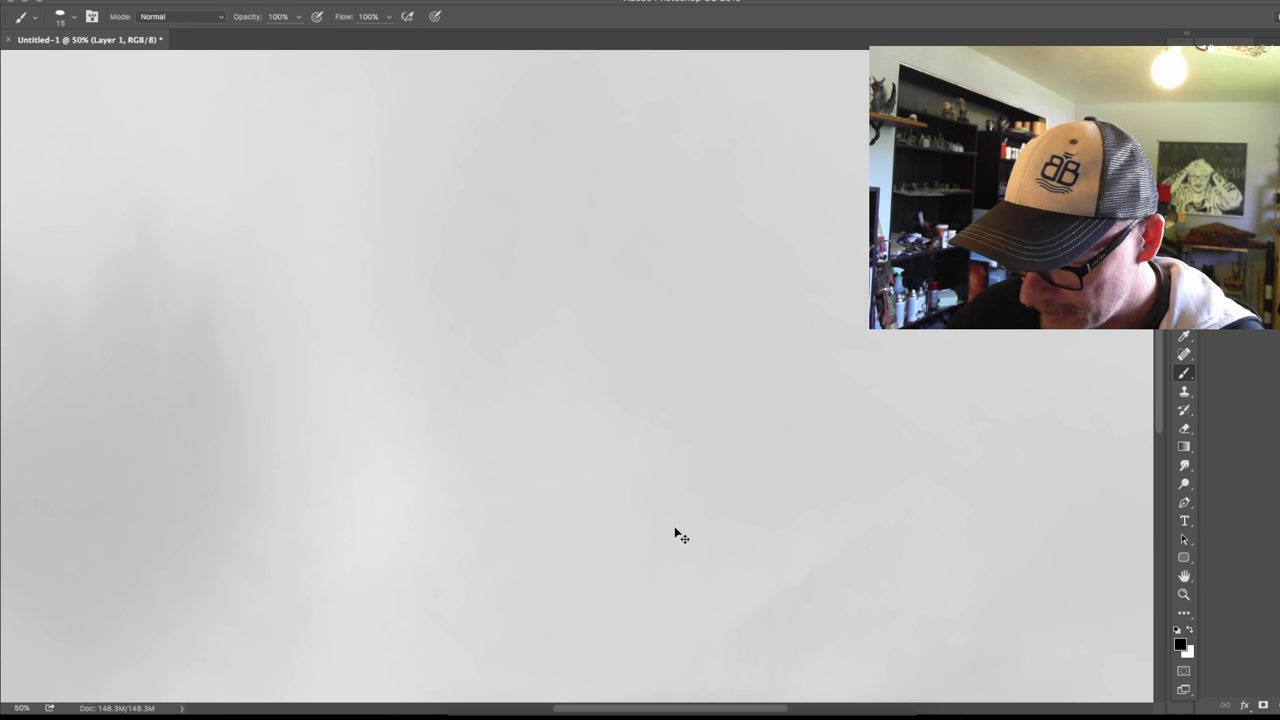
key("ctrl+1")
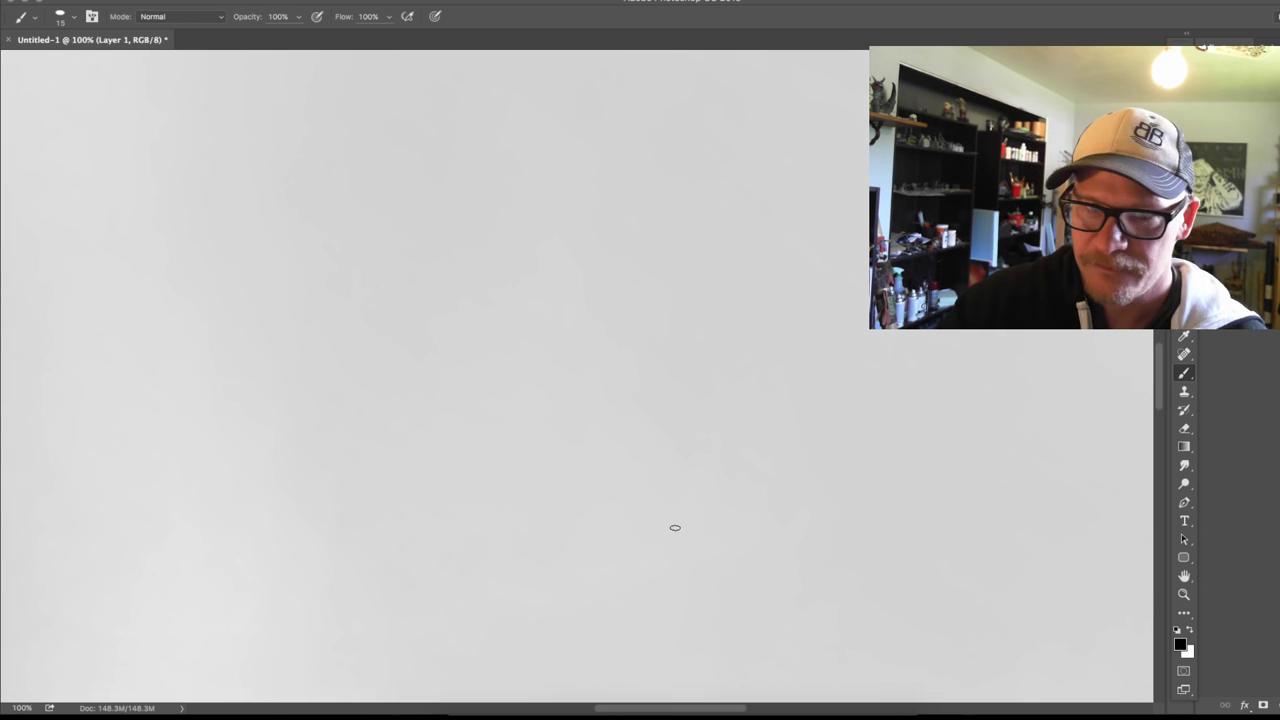
mouse_move(542, 338)
left_mouse_down()
mouse_move(581, 310)
mouse_move(618, 440)
mouse_move(692, 462)
mouse_move(709, 405)
mouse_move(780, 458)
mouse_move(744, 488)
mouse_move(805, 570)
left_mouse_up()
key("ctrl+z")
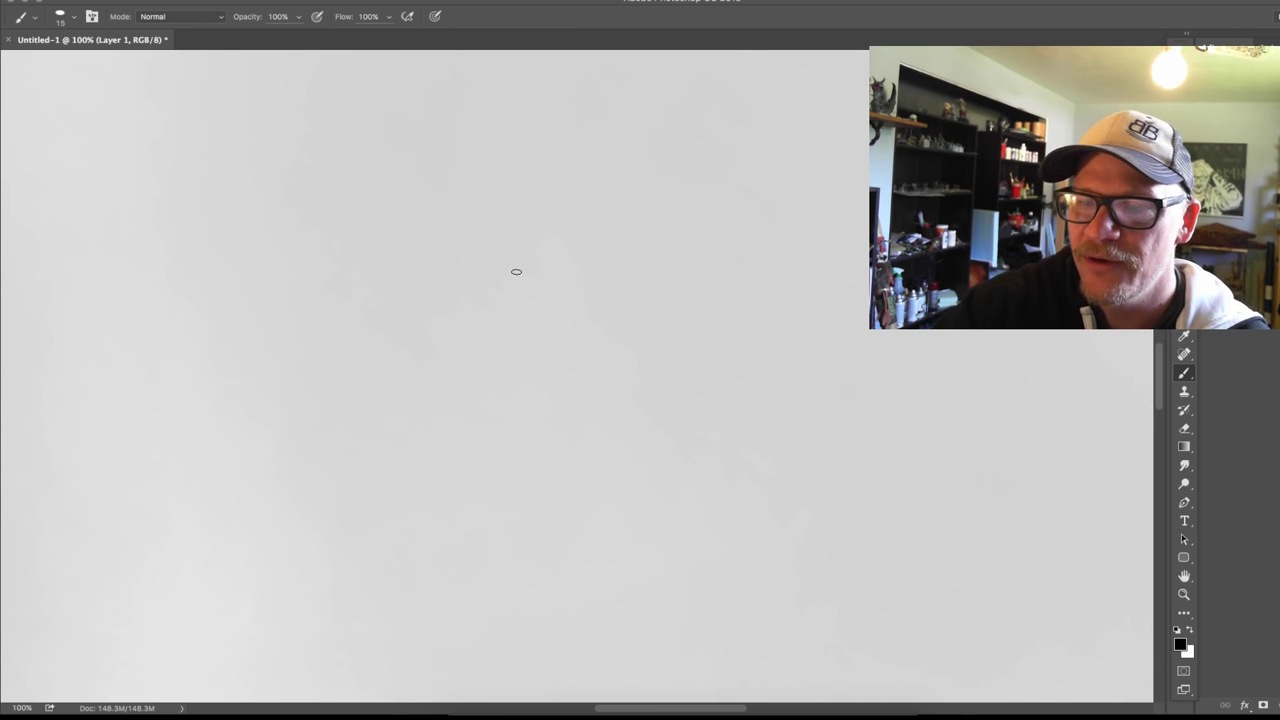
Draw a small house roof in black near the canvas centre, with a slanted four-sided face and a short sloping gable edge beside it.
left_click_drag(514, 271, 591, 289)
mouse_move(513, 271)
left_mouse_down()
mouse_move(492, 318)
mouse_move(580, 345)
left_mouse_up()
left_click_drag(591, 290, 579, 344)
left_click_drag(593, 291, 627, 350)
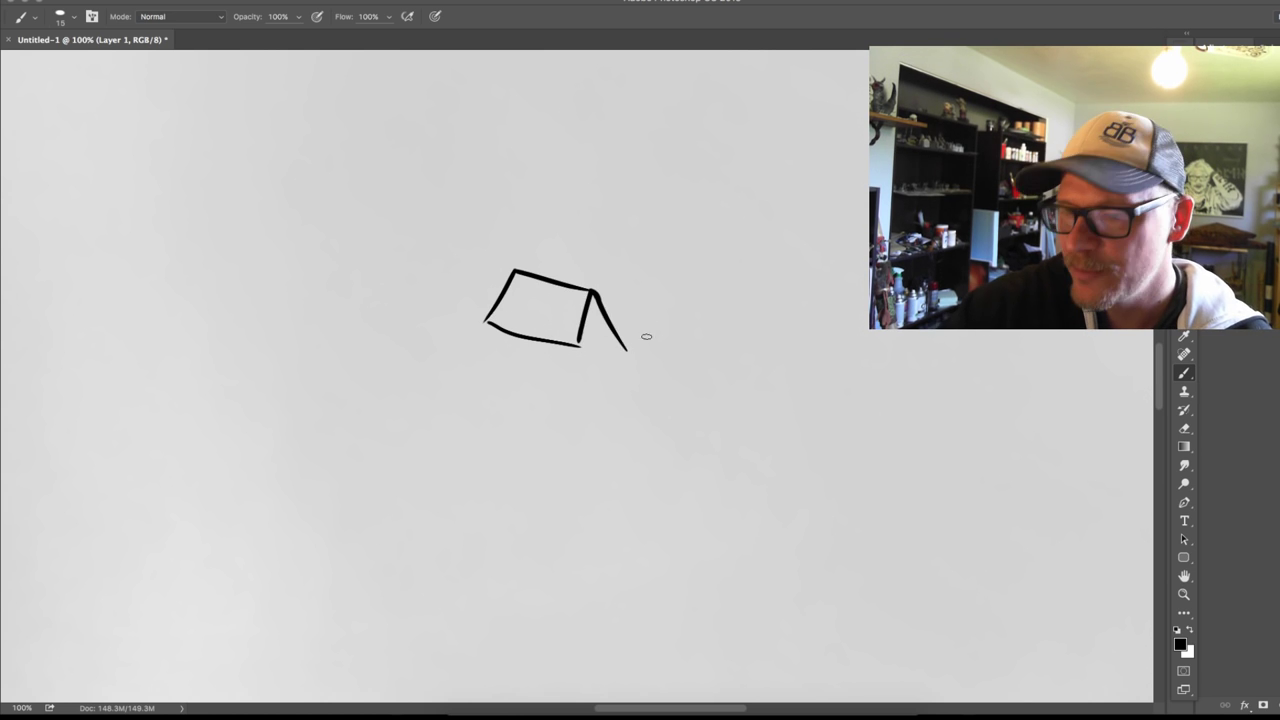
key("ctrl+z")
left_click_drag(593, 290, 621, 335)
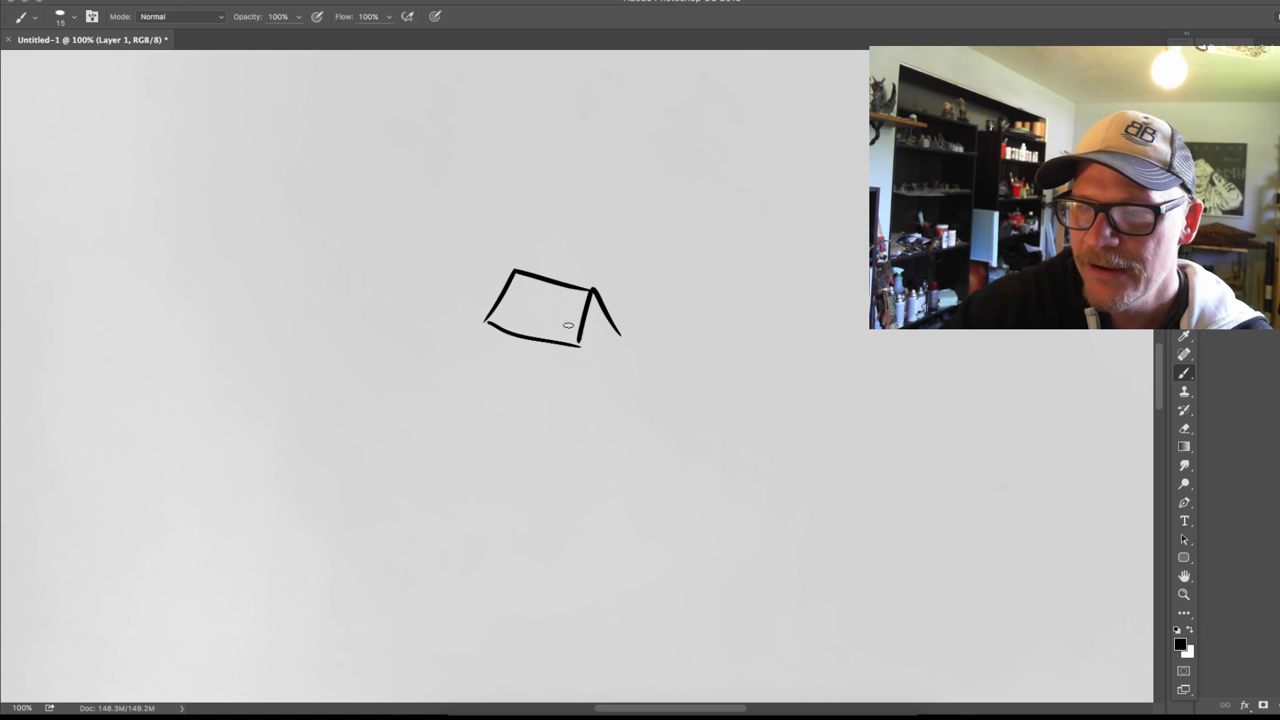
Add a parallel trim line inside the roof's gable edge and a small capped chimney on the ridge.
left_click_drag(584, 291, 566, 345)
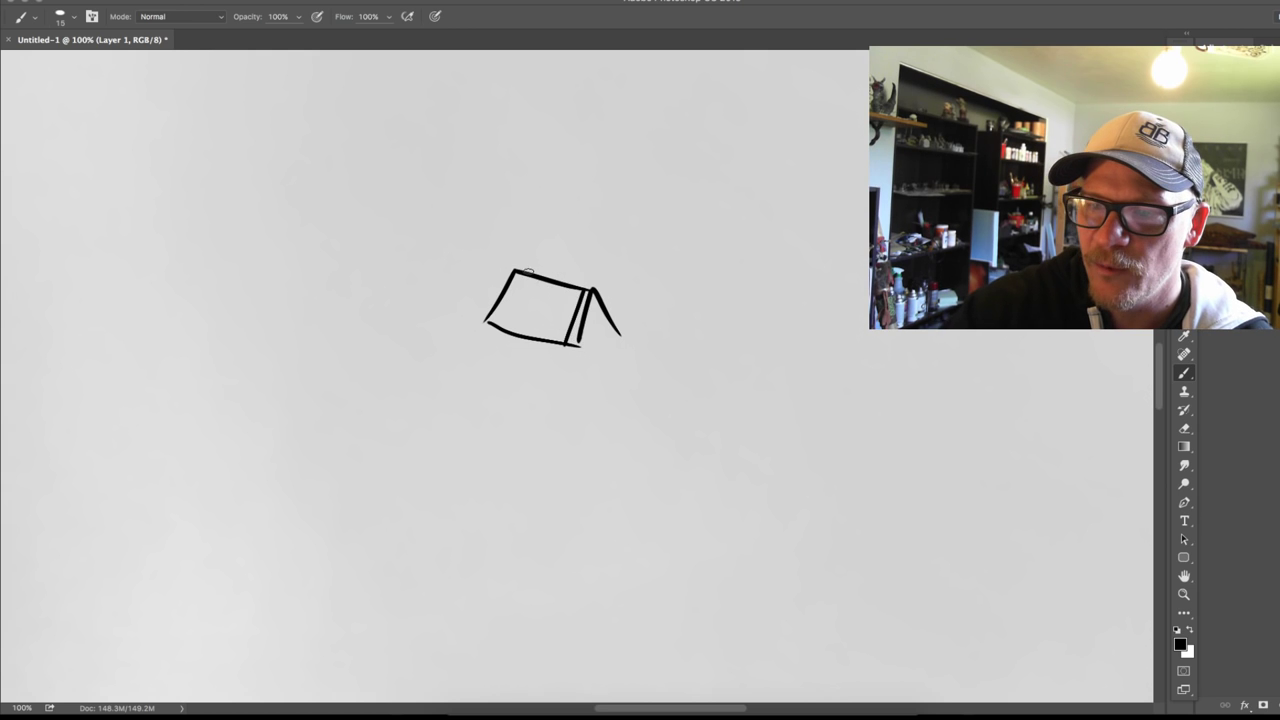
left_click_drag(528, 270, 529, 259)
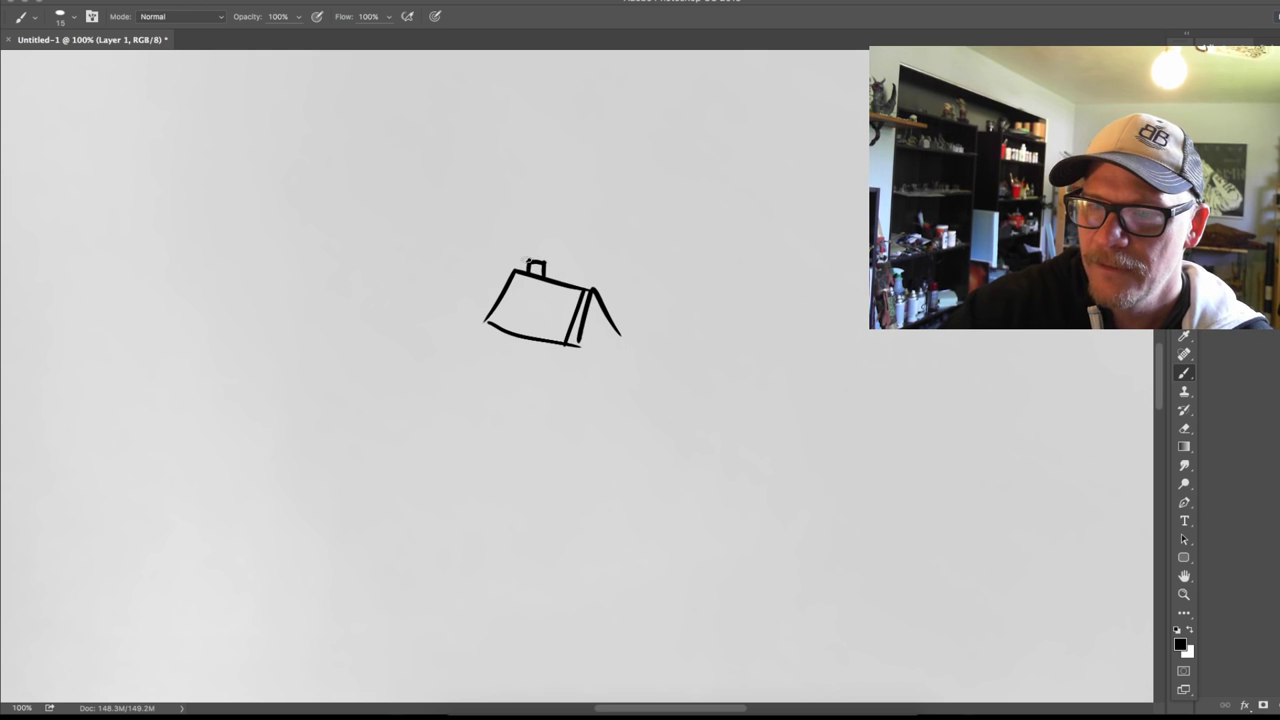
left_click_drag(526, 257, 545, 259)
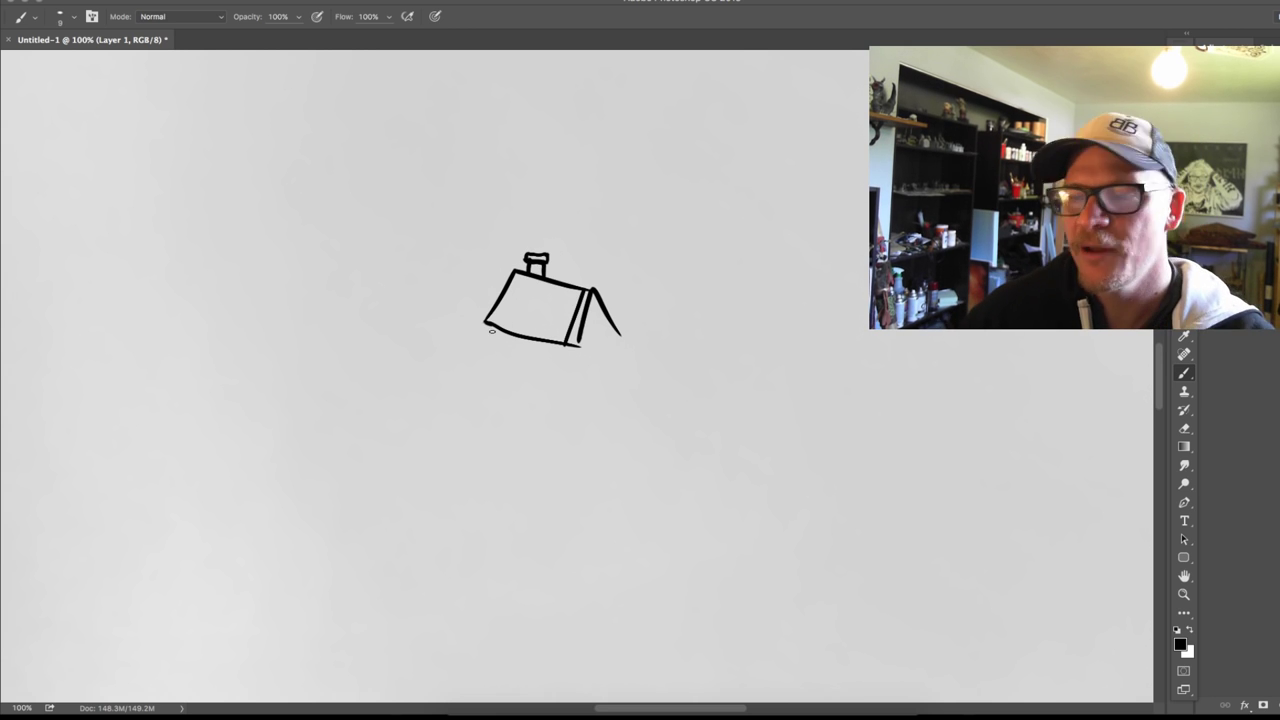
Check the small roof sketch's size and placement against the whole canvas, then view it closer again.
key("super+minus")
key("super+minus")
key("super+minus")
key("super+minus")
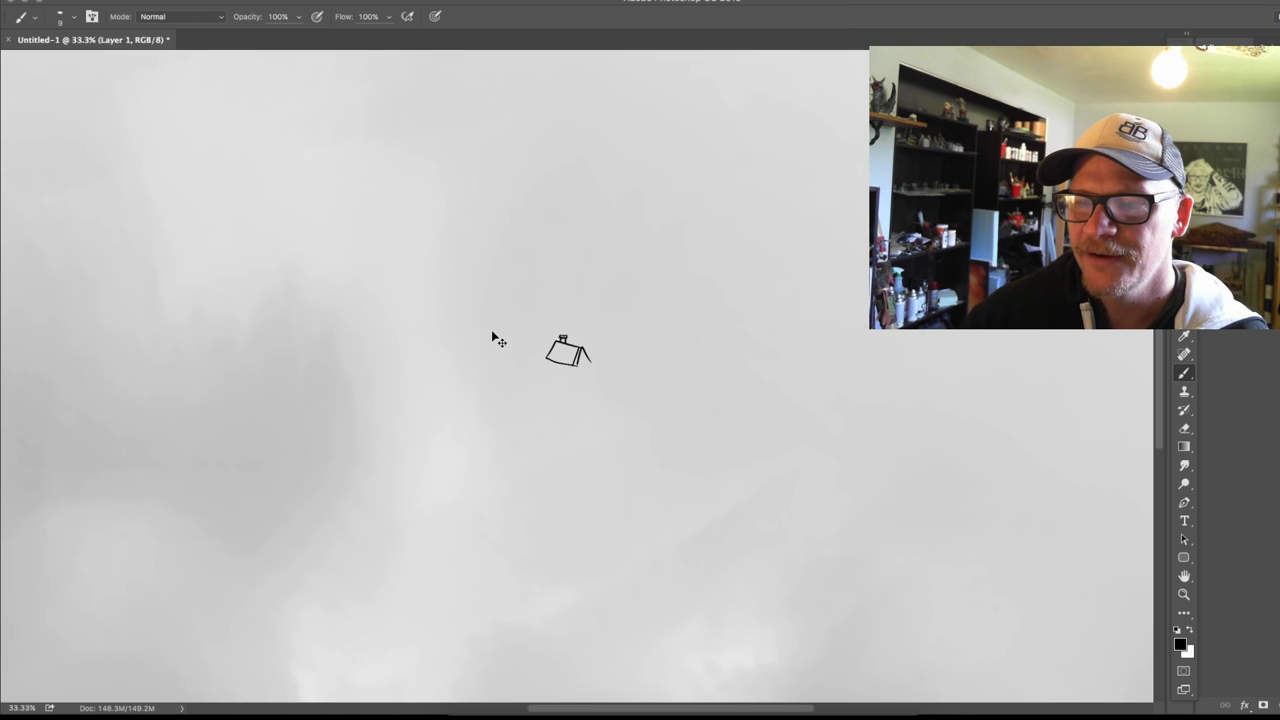
key("super+minus")
key("super+minus")
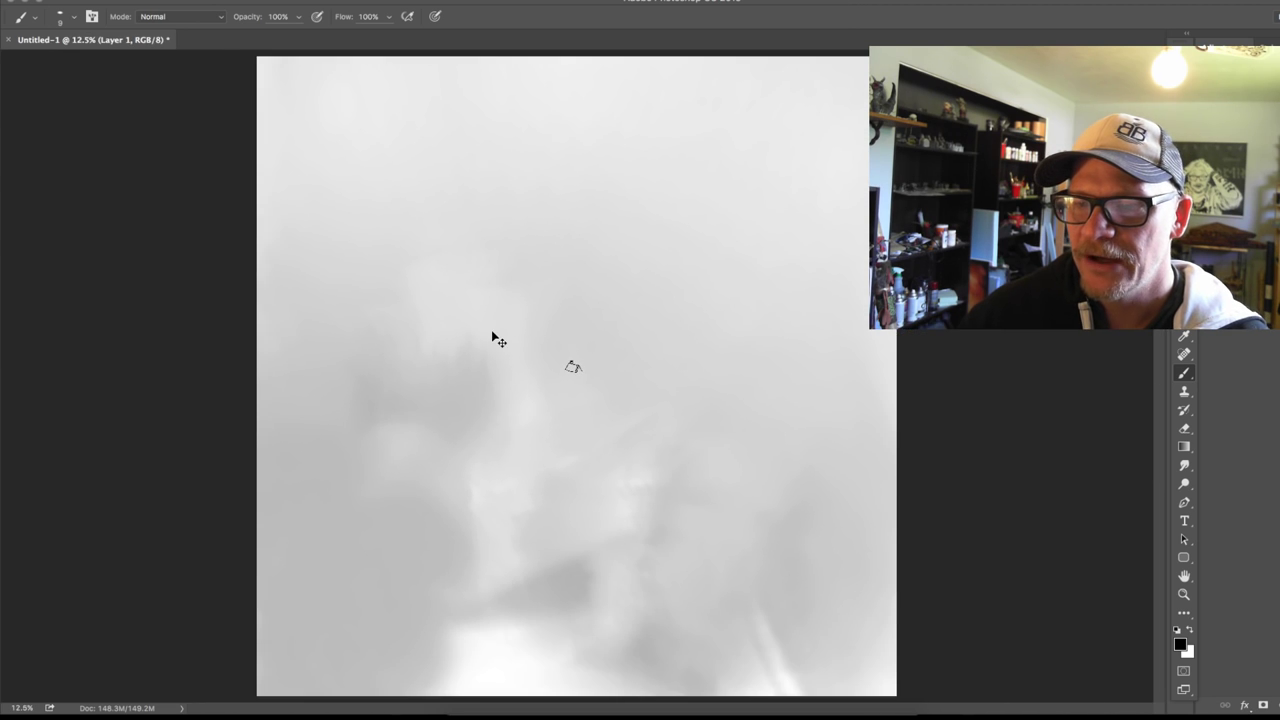
key("super+plus")
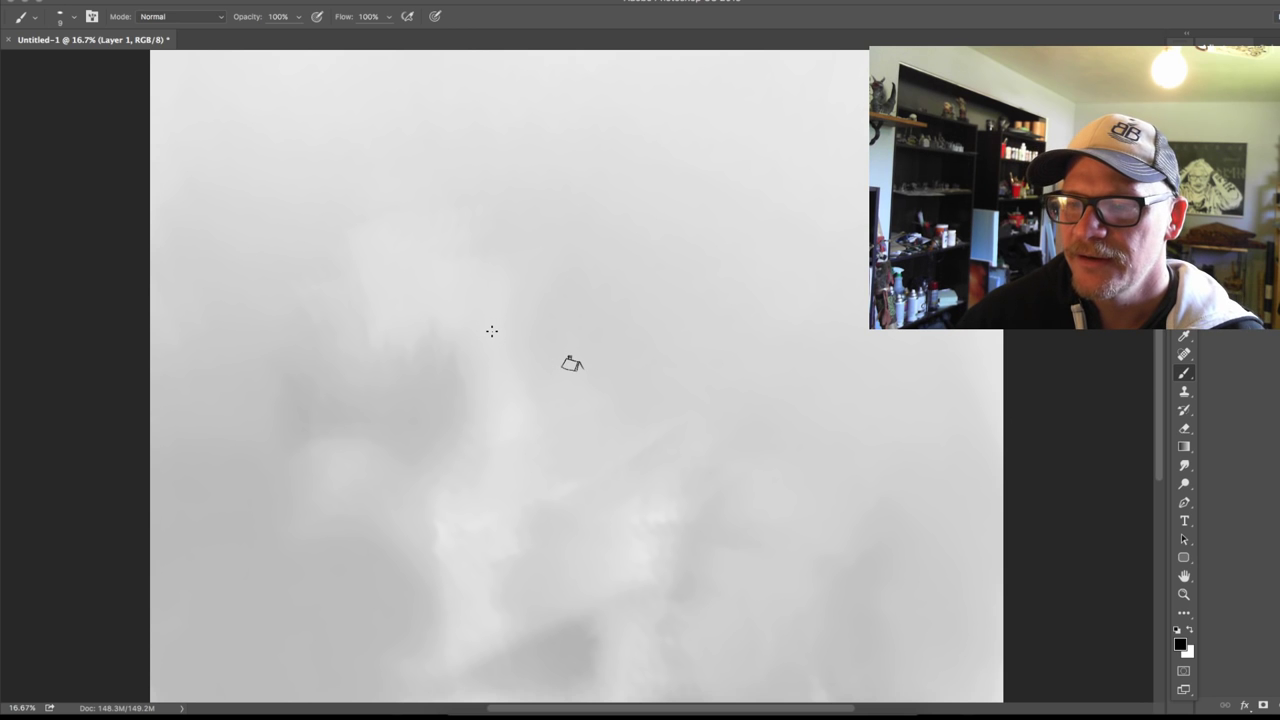
key("super+plus")
key("super+plus")
key("super+plus")
key("super+plus")
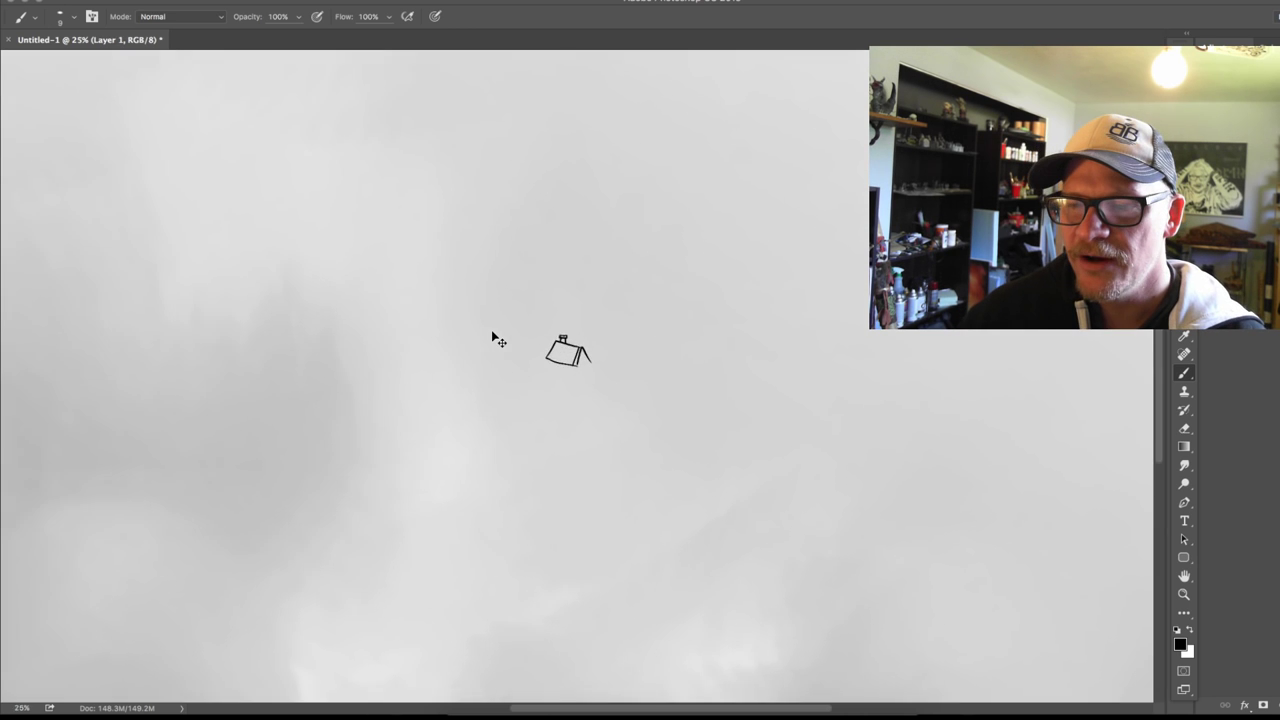
Compare the look of the roof sketch at 25% and 100% magnification.
key("super+plus")
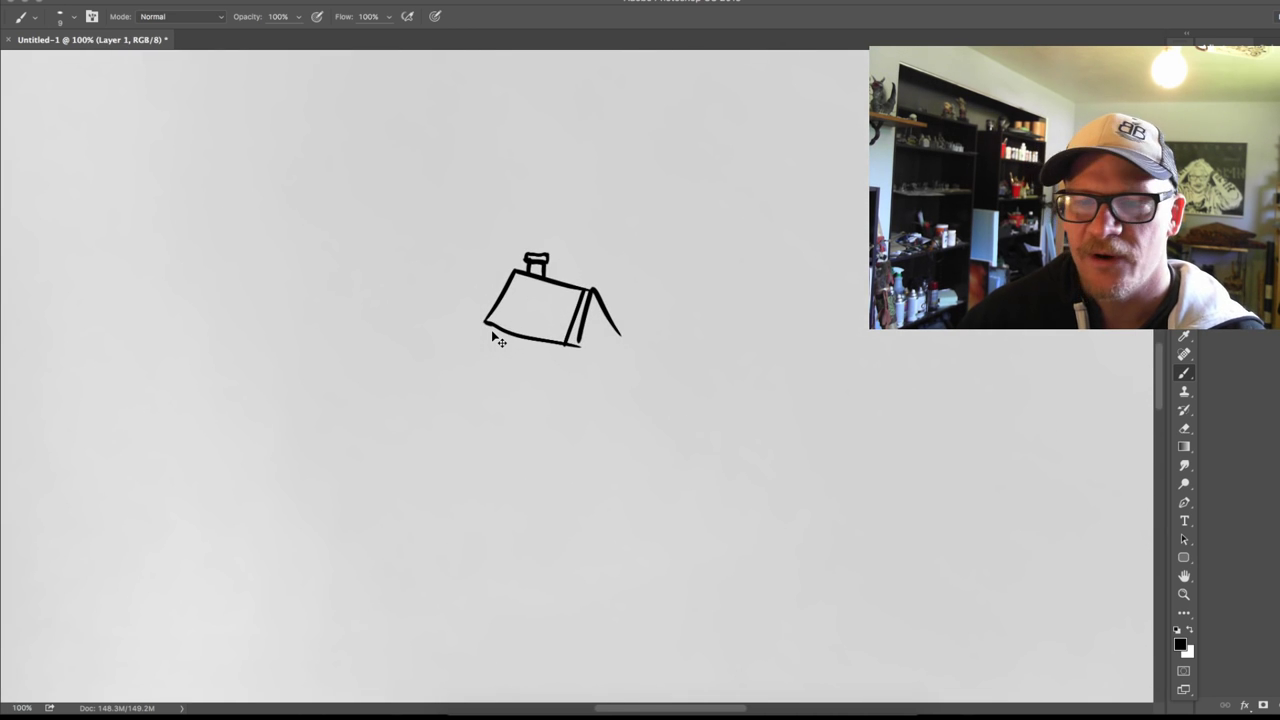
key("super+minus")
key("super+plus")
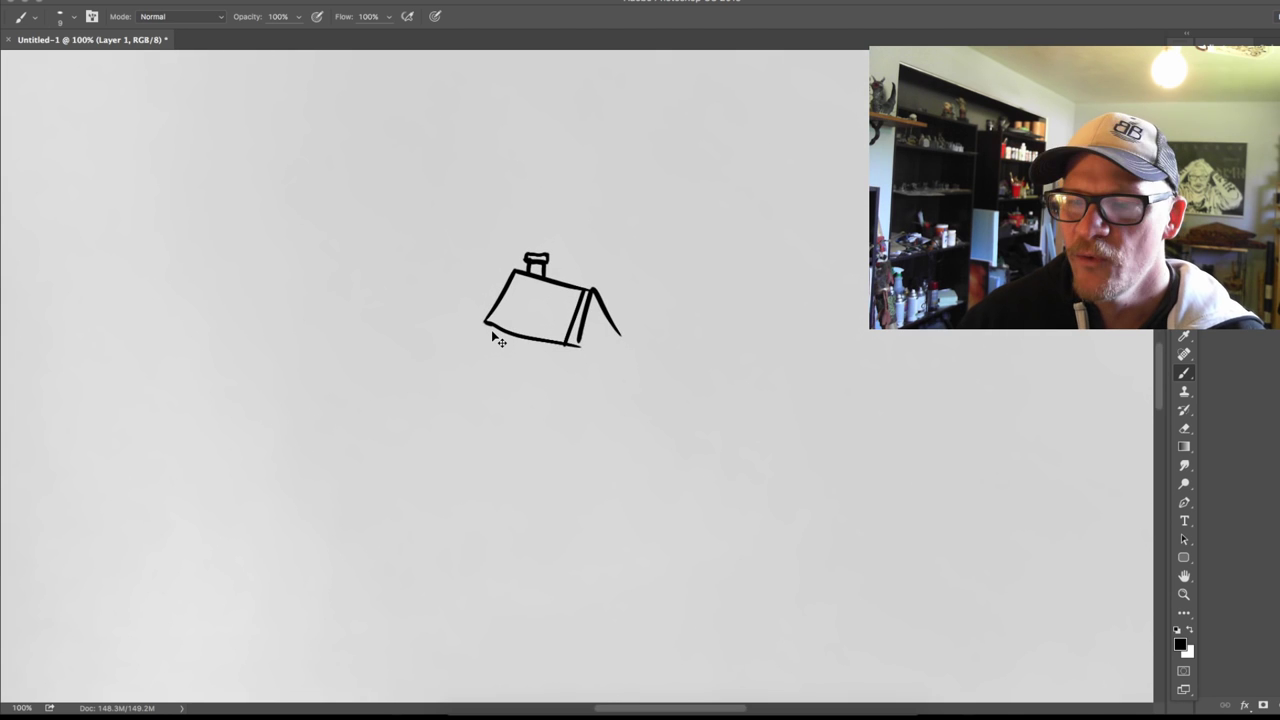
key("super+minus")
key("super+plus")
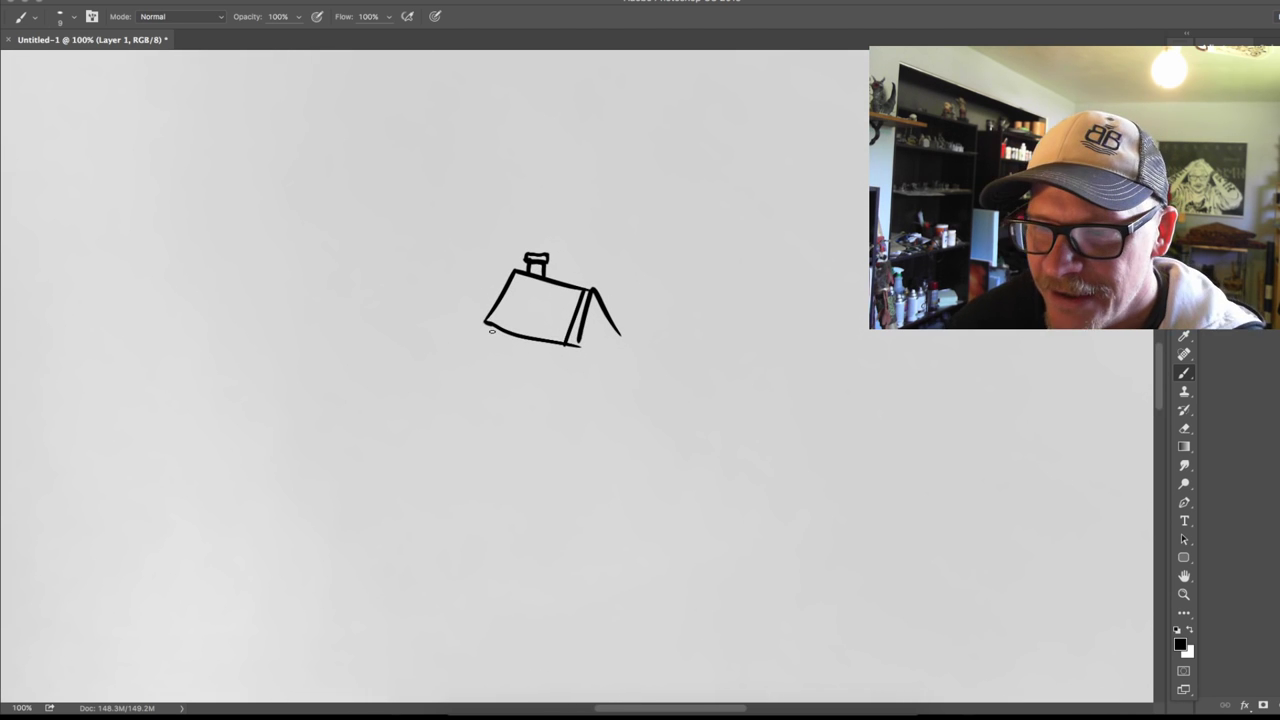
Set the brush spacing to 11% and try freehand strokes beside the roof before and after the change, undoing them.
mouse_move(656, 350)
left_mouse_down()
mouse_move(654, 423)
mouse_move(711, 474)
mouse_move(640, 531)
mouse_move(791, 578)
left_mouse_up()
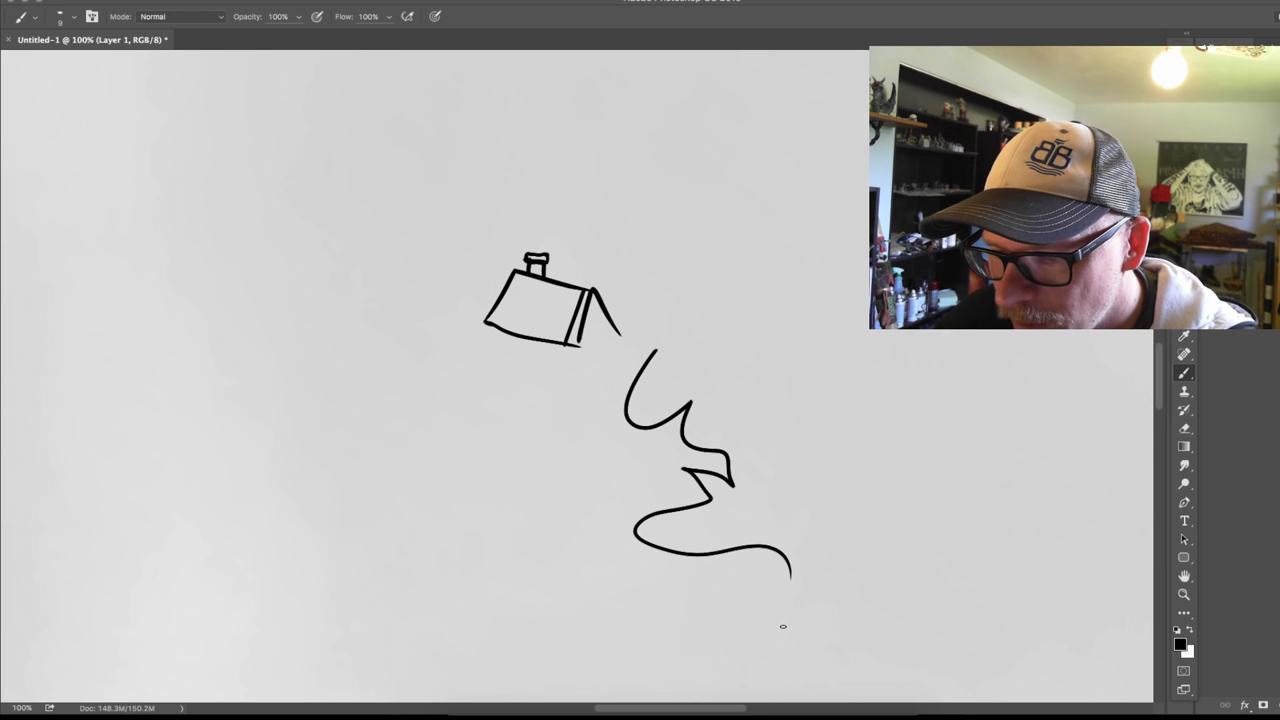
key("super+z")
key("F5")
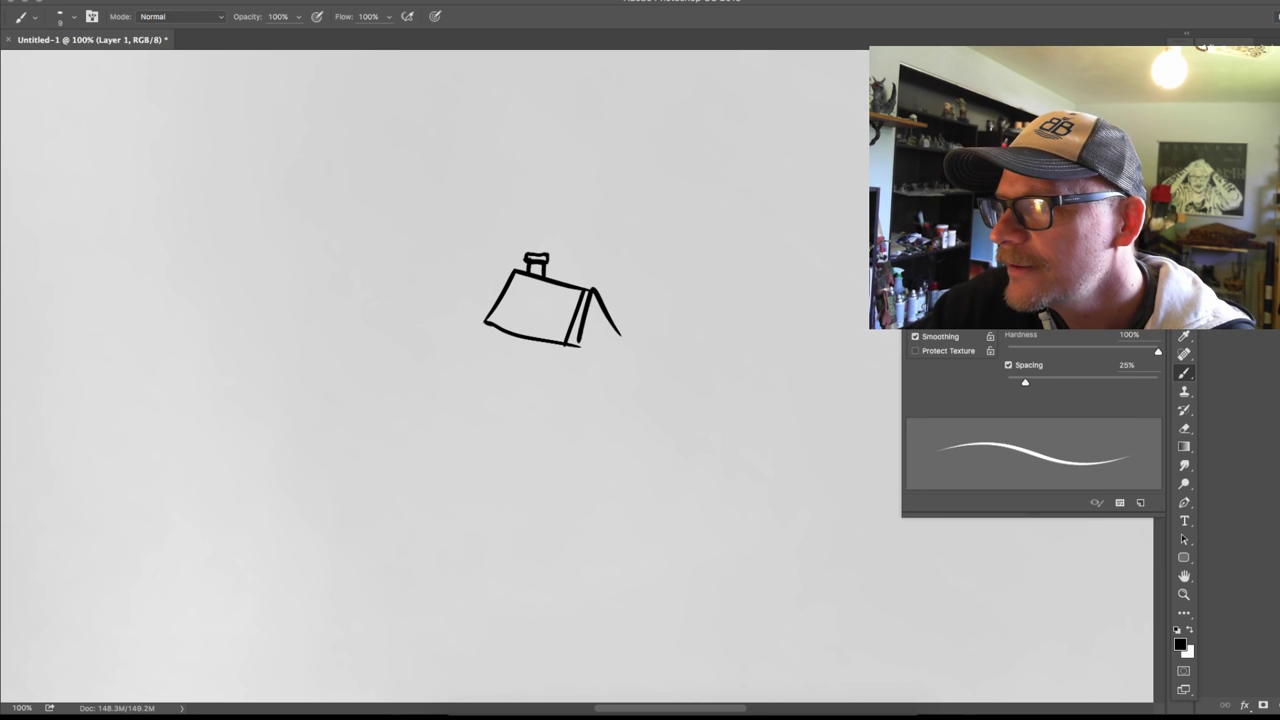
key("F5")
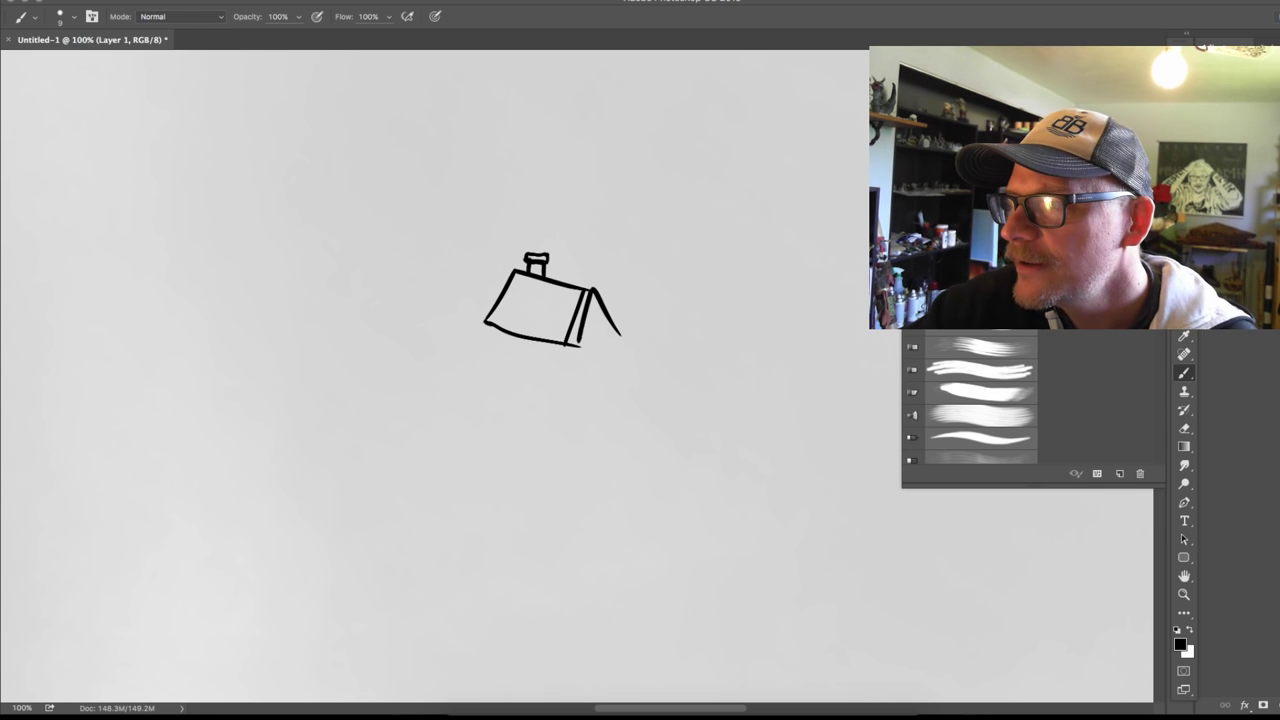
key("F5")
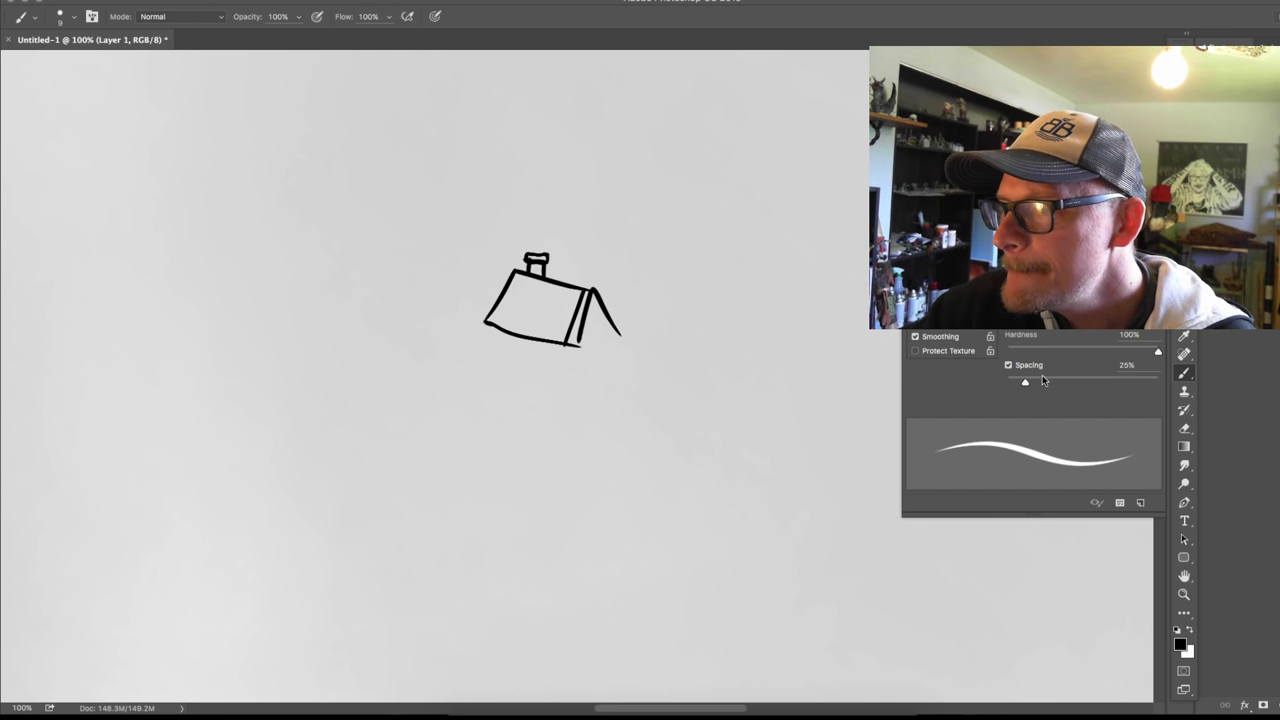
left_click_drag(1025, 382, 1016, 385)
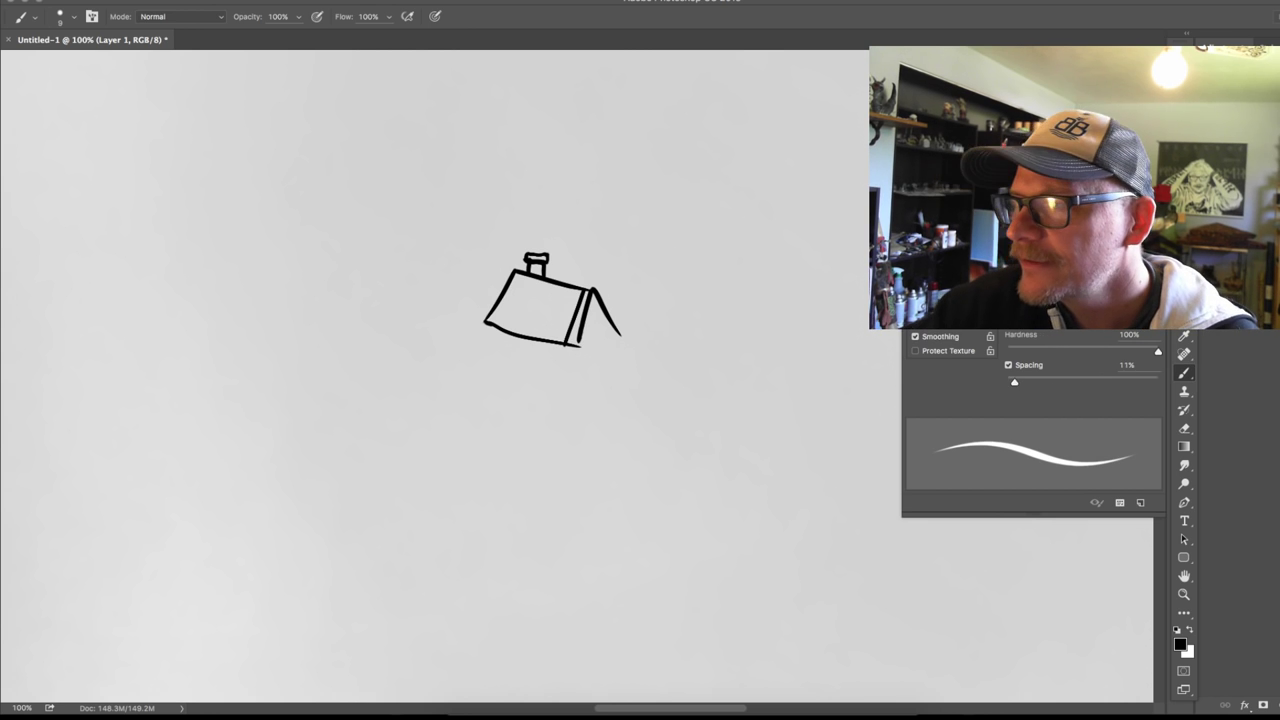
key("F5")
mouse_move(681, 399)
left_mouse_down()
mouse_move(688, 385)
mouse_move(726, 458)
mouse_move(851, 580)
left_mouse_up()
key("ctrl+z")
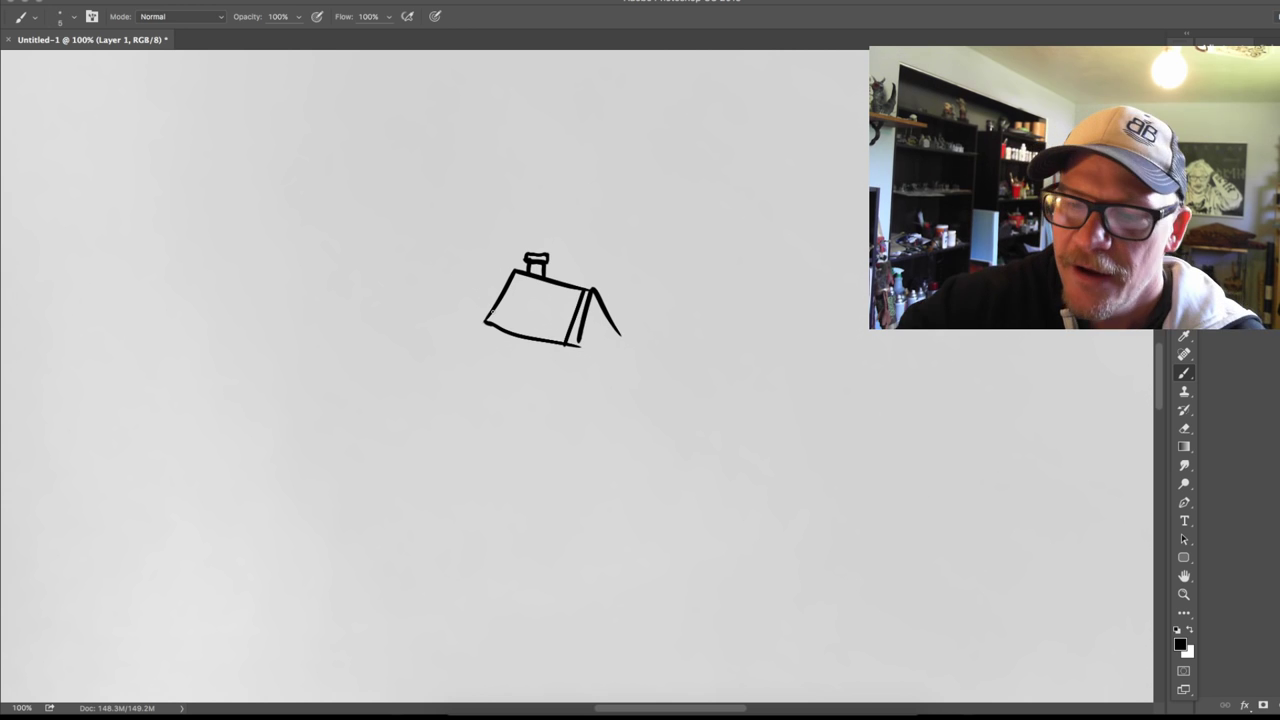
Lasso the roof sketch with its chimney, delete it, deselect and return to the Brush tool.
key("l")
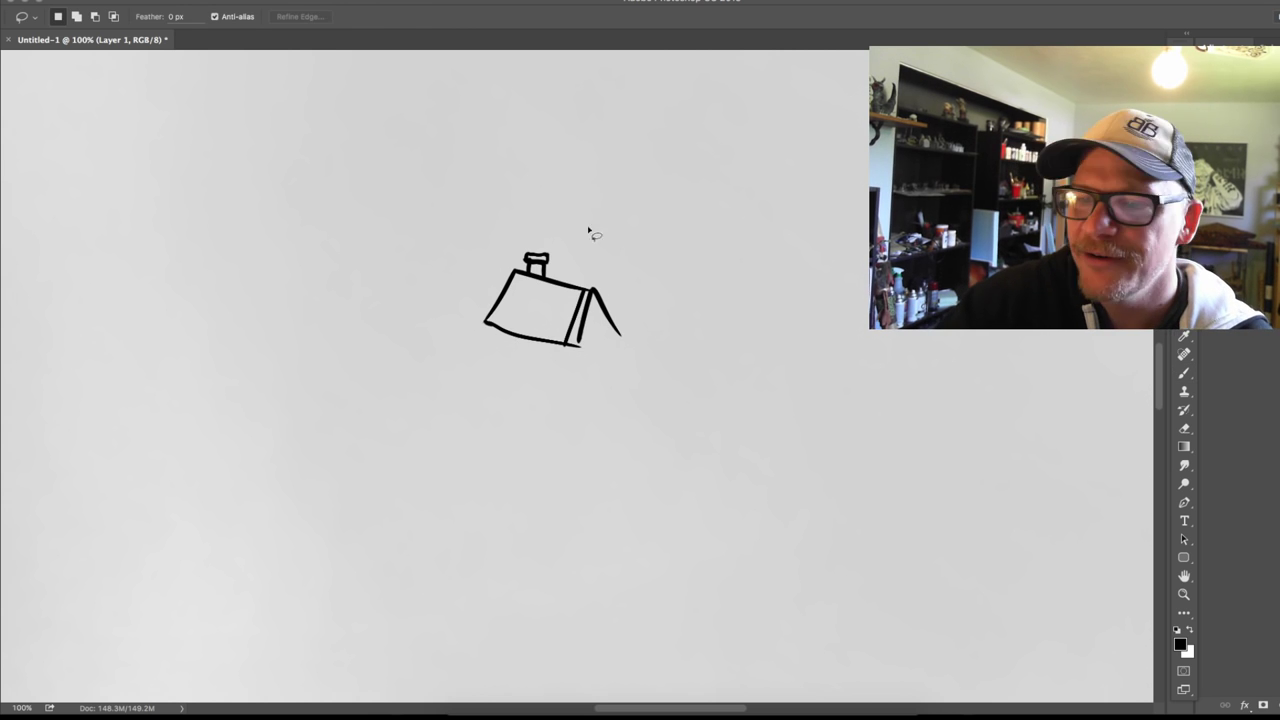
mouse_move(643, 362)
left_mouse_down()
mouse_move(671, 260)
mouse_move(660, 345)
left_mouse_up()
key("Delete")
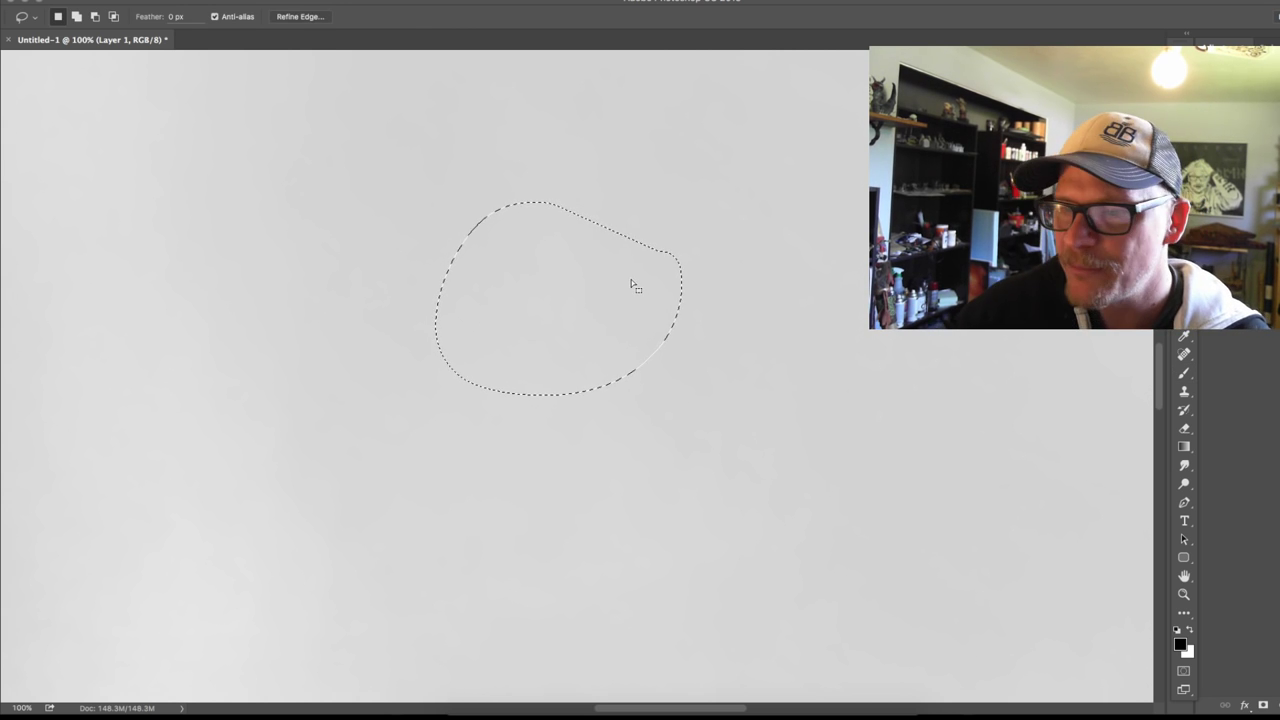
key("b")
key("ctrl+d")
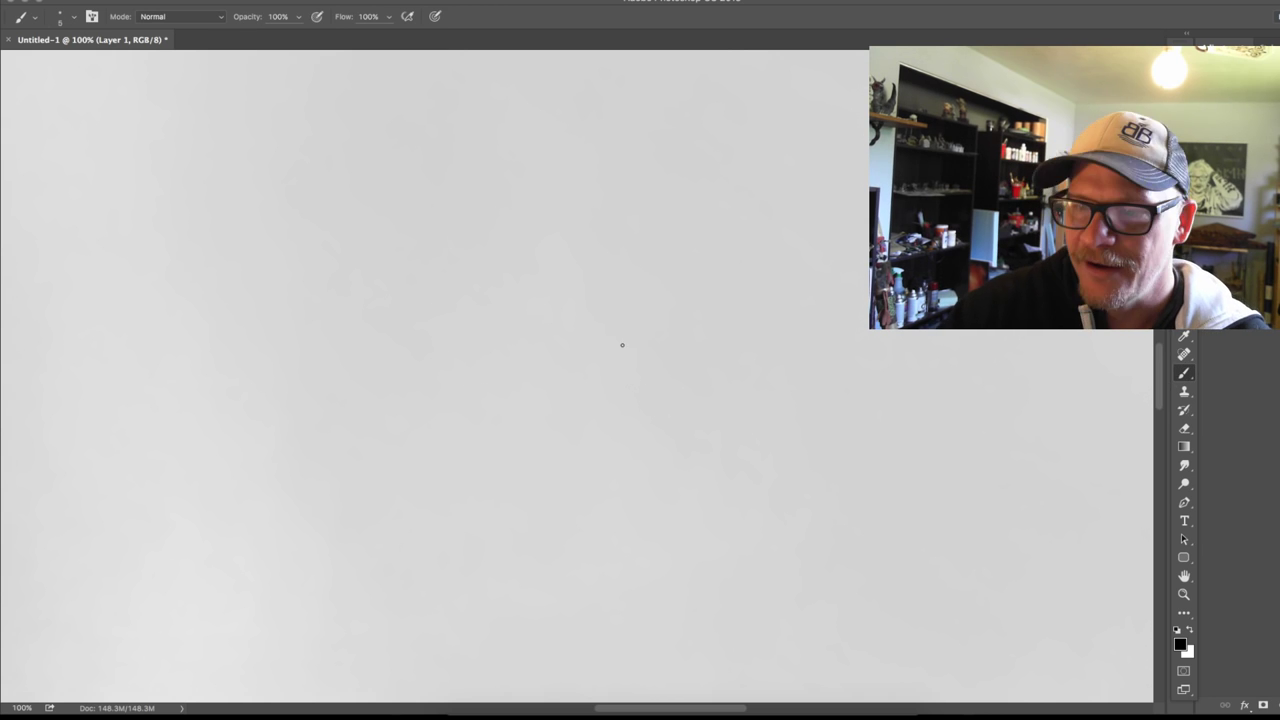
Try thin freehand strokes on the empty canvas, undo them, enlarge the brush to size 10 and review its tip settings.
left_click_drag(527, 270, 490, 340)
key("ctrl+z")
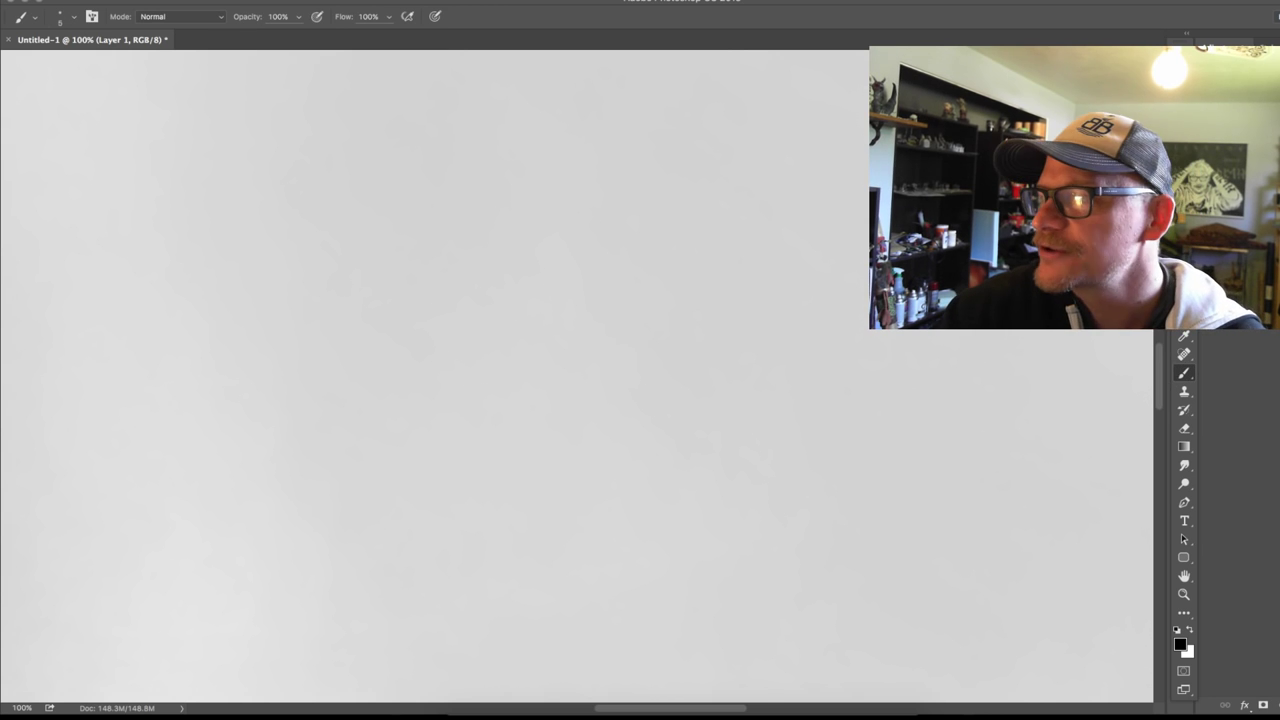
key("F5")
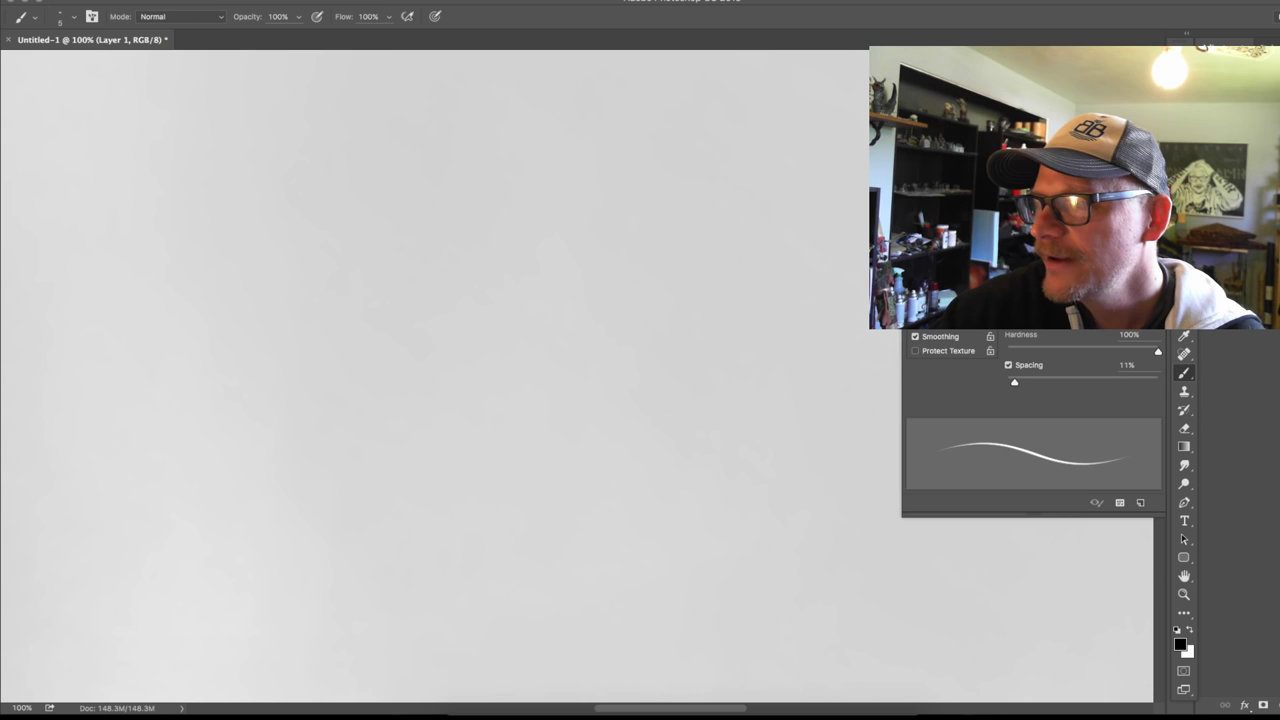
key("F5")
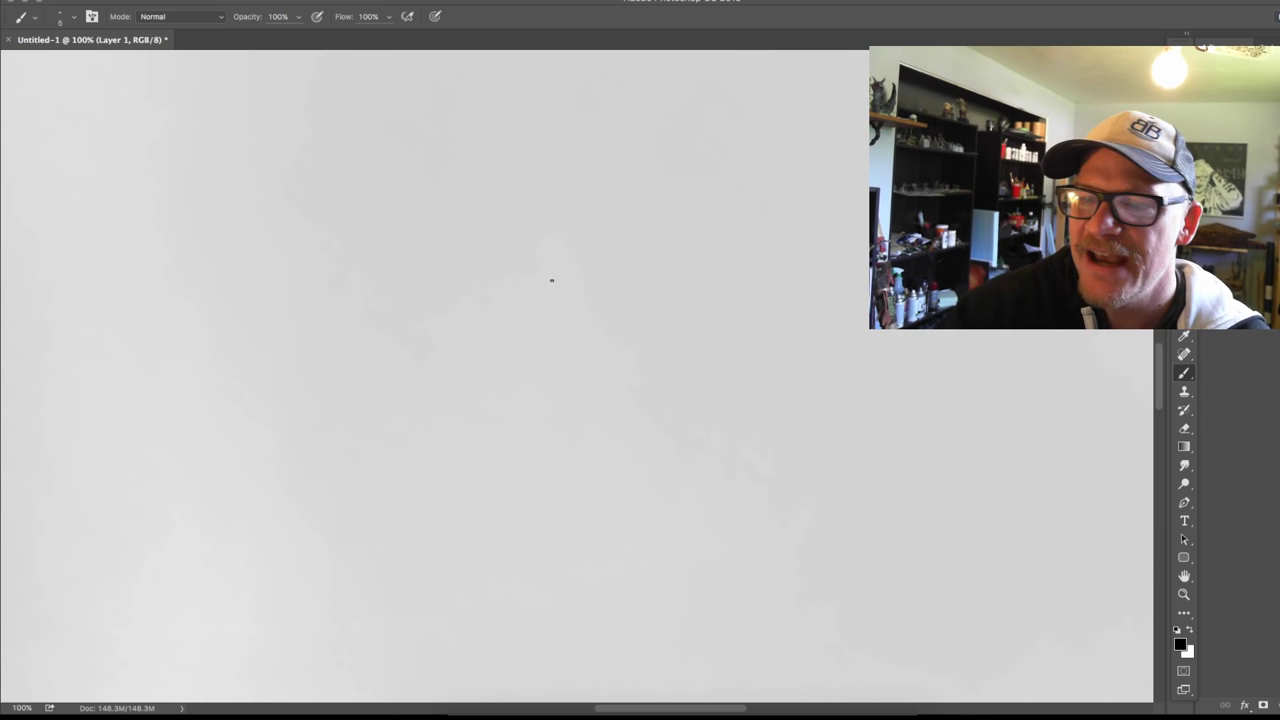
mouse_move(549, 270)
left_mouse_down()
mouse_move(530, 406)
mouse_move(591, 426)
left_mouse_up()
key("ctrl+z")
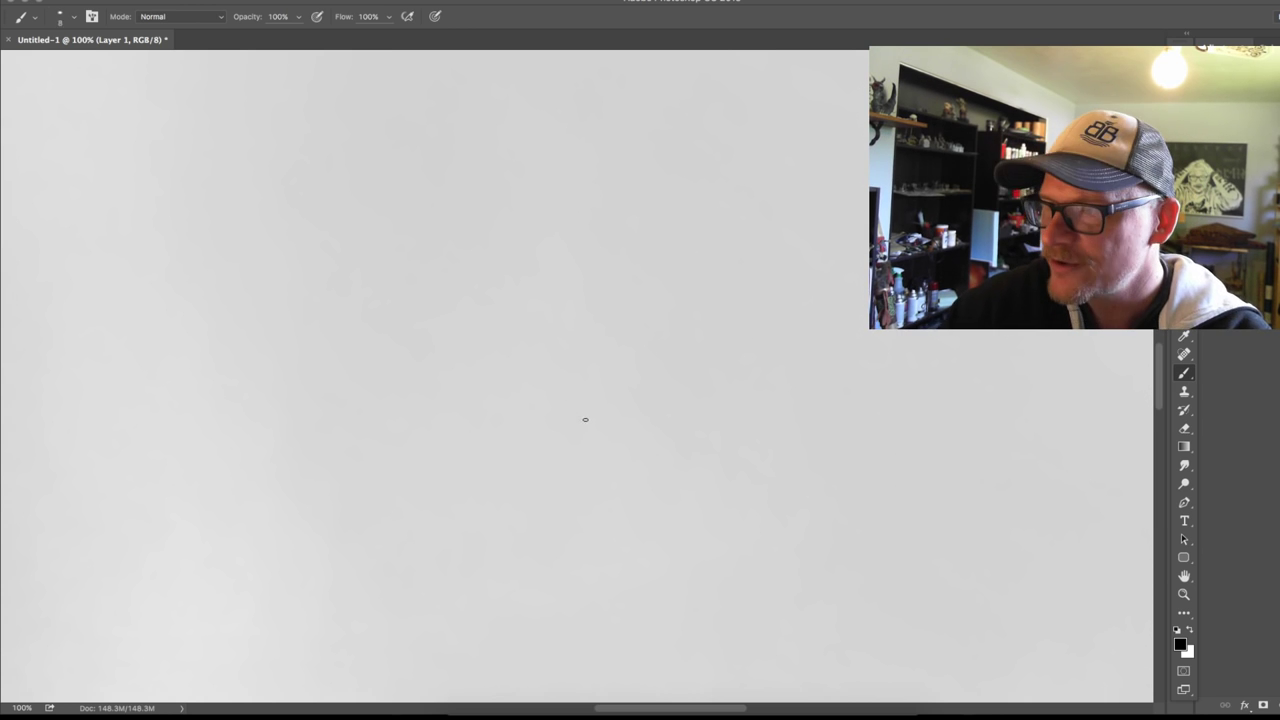
key("bracketright")
key("bracketright")
key("bracketright")
key("bracketright")
key("bracketright")
key("F5")
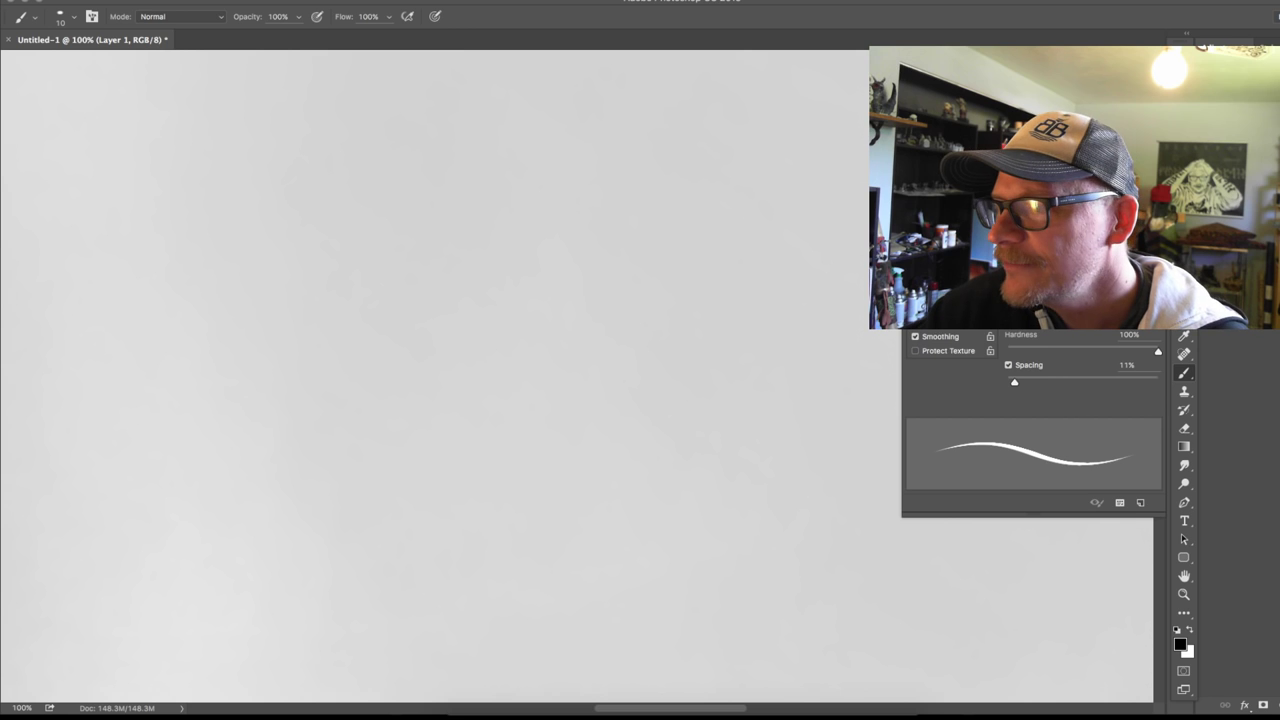
Switch to a flattened hard brush at size 30 with 25% spacing, try looping strokes and undo them.
key("period")
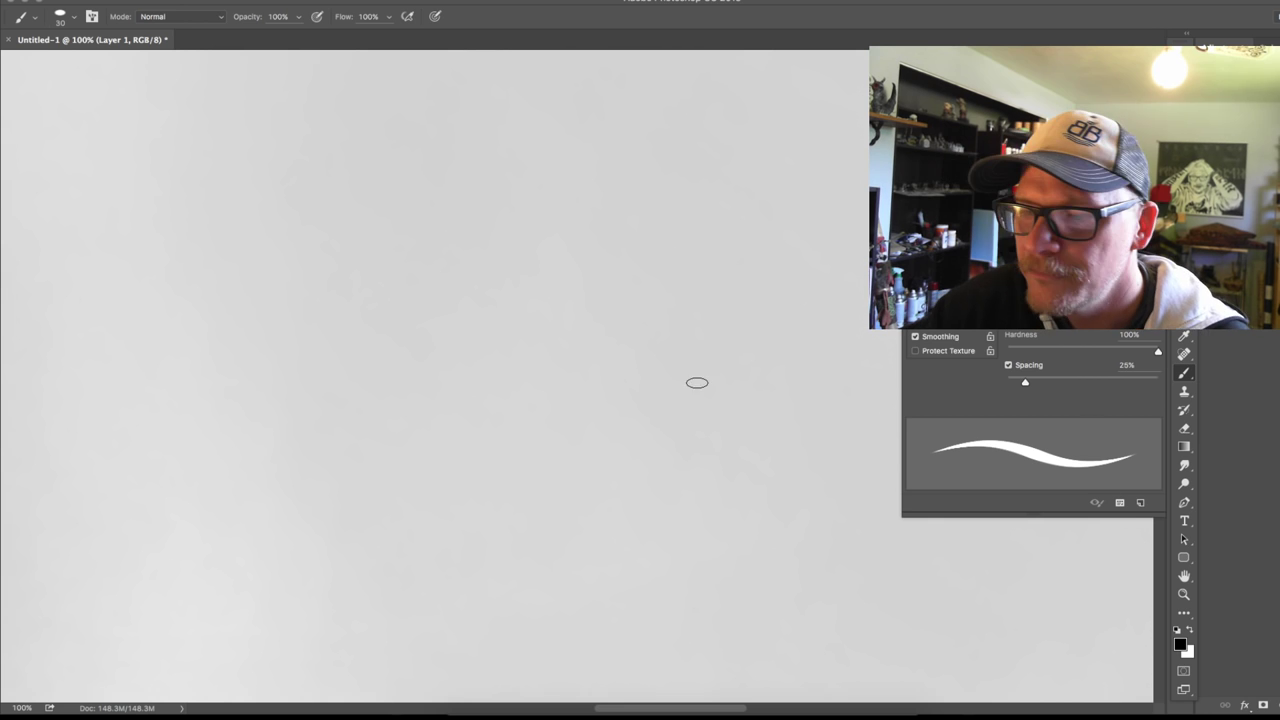
mouse_move(694, 380)
left_mouse_down()
mouse_move(691, 417)
mouse_move(652, 458)
mouse_move(633, 560)
mouse_move(743, 588)
left_mouse_up()
key("ctrl+z")
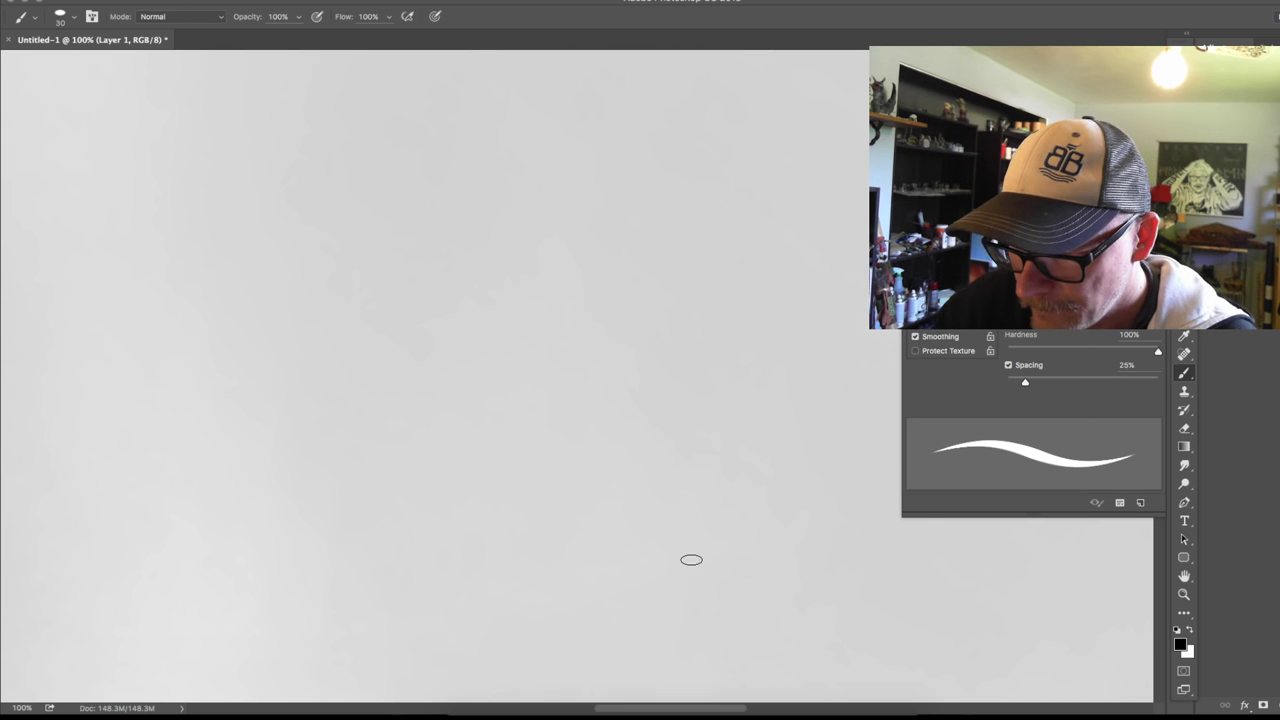
mouse_move(689, 557)
left_mouse_down()
mouse_move(616, 448)
mouse_move(650, 410)
mouse_move(675, 540)
left_mouse_up()
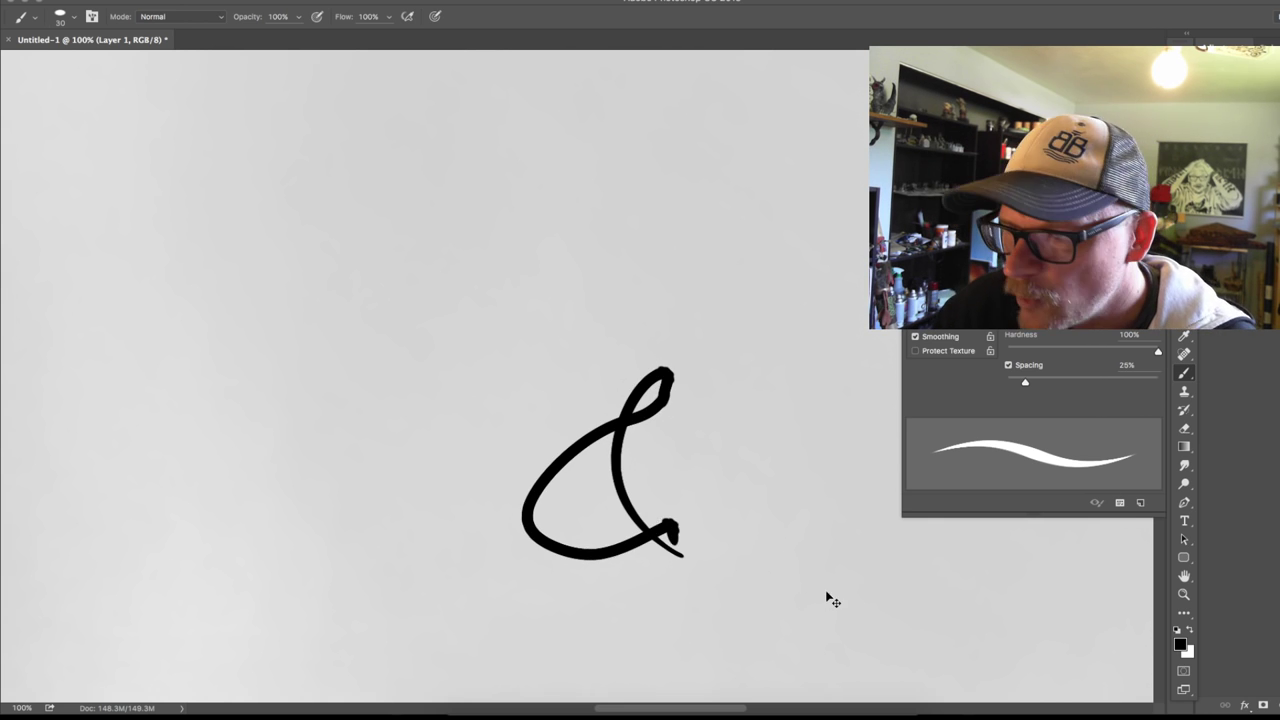
key("ctrl+z")
Check the brush presets and Shape Dynamics, and set up a flattened tip at size 30, 100% hardness and 25% spacing.
left_click(945, 196)
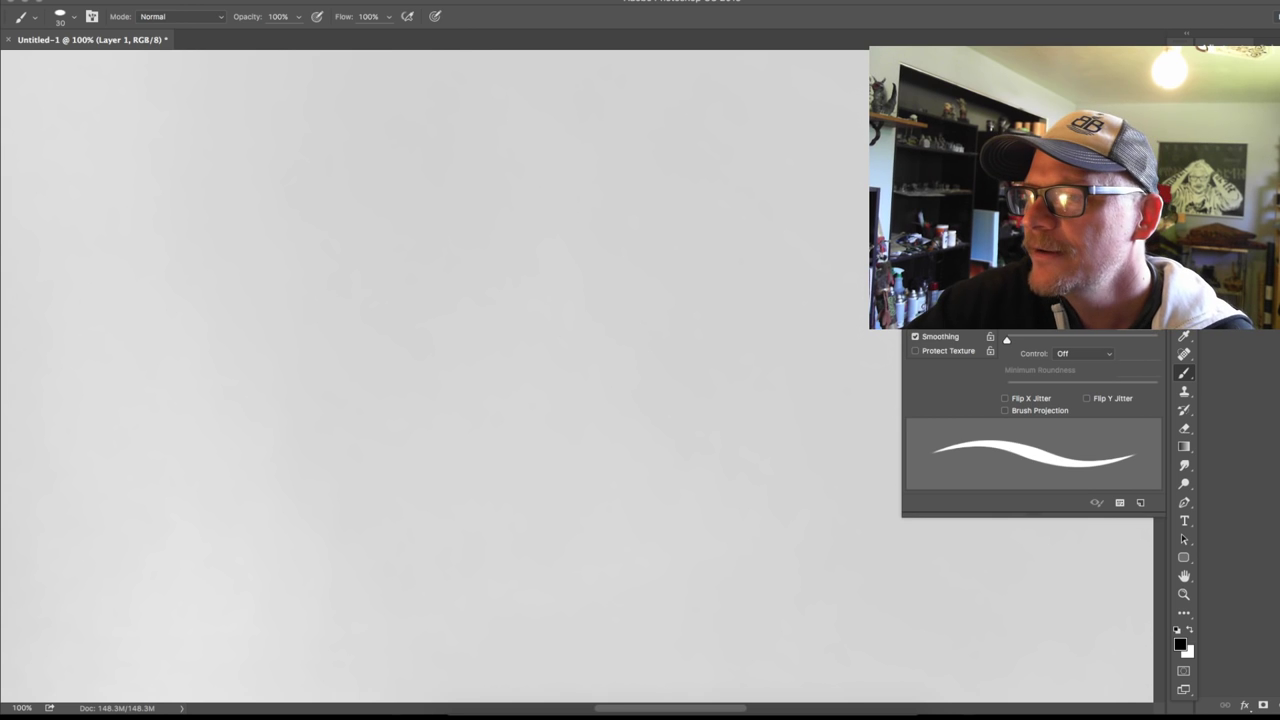
left_click(1050, 322)
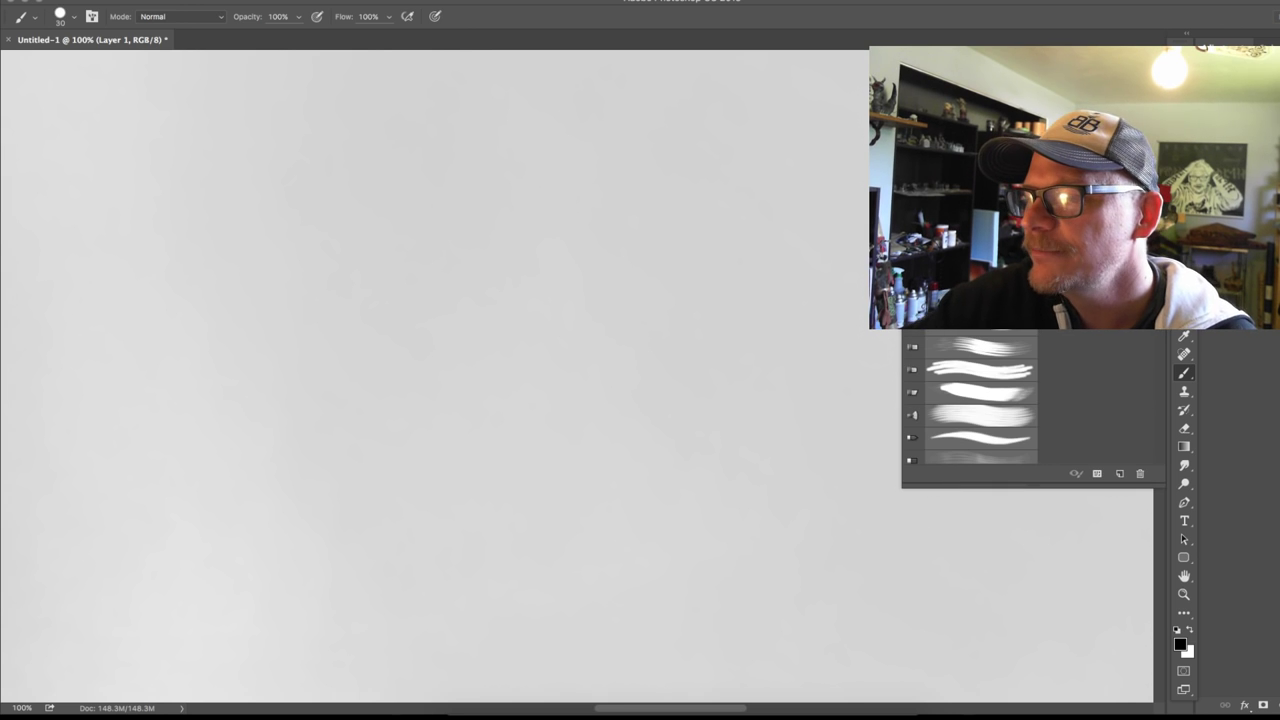
left_click(1090, 322)
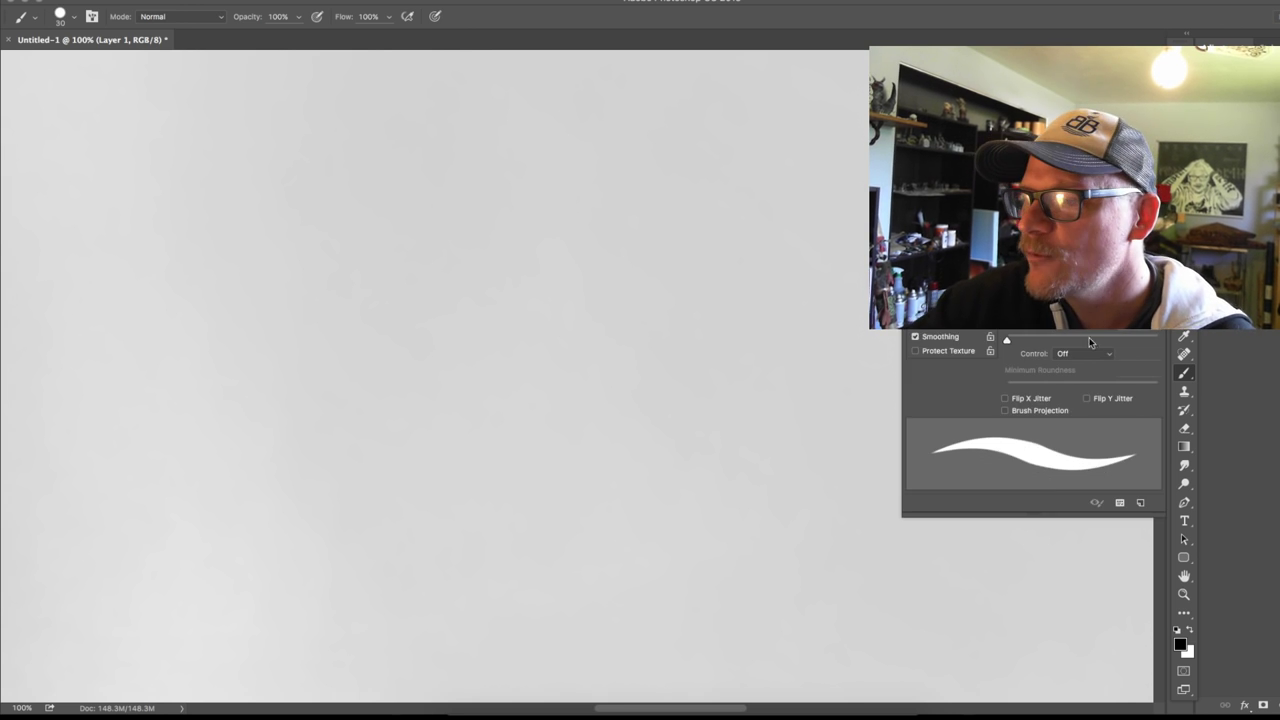
key("F5")
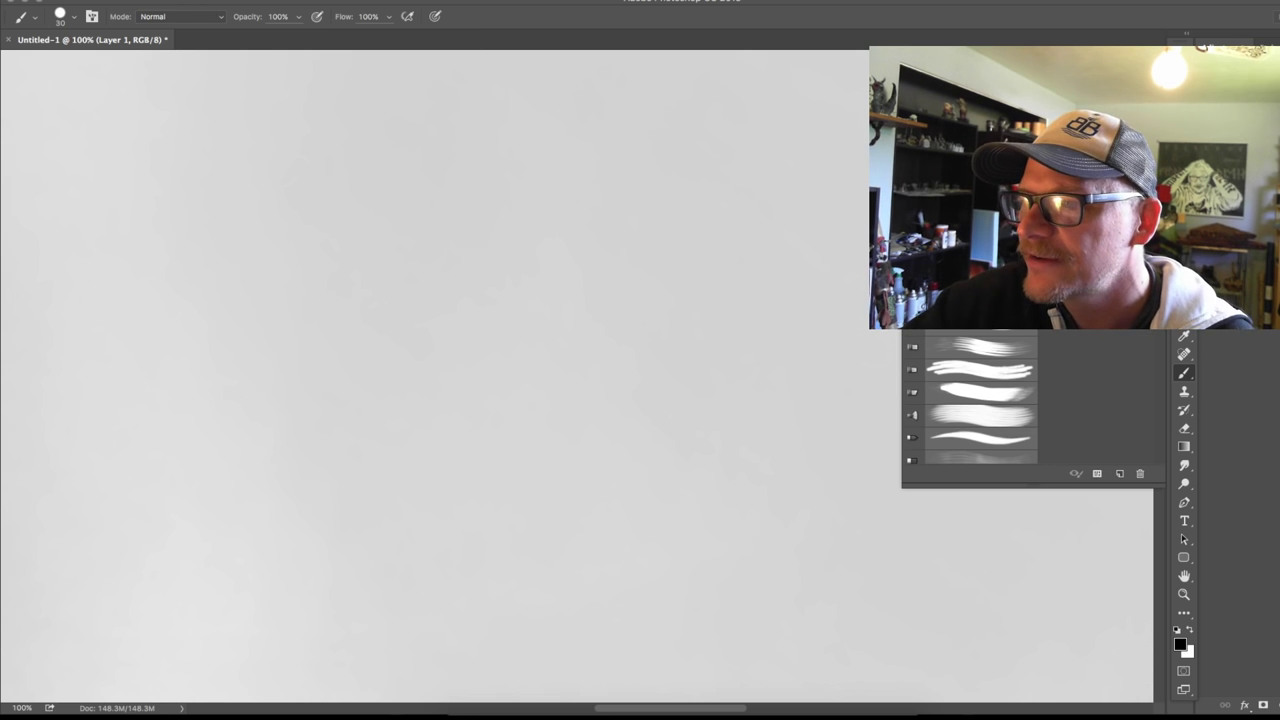
key("F5")
key("F5")
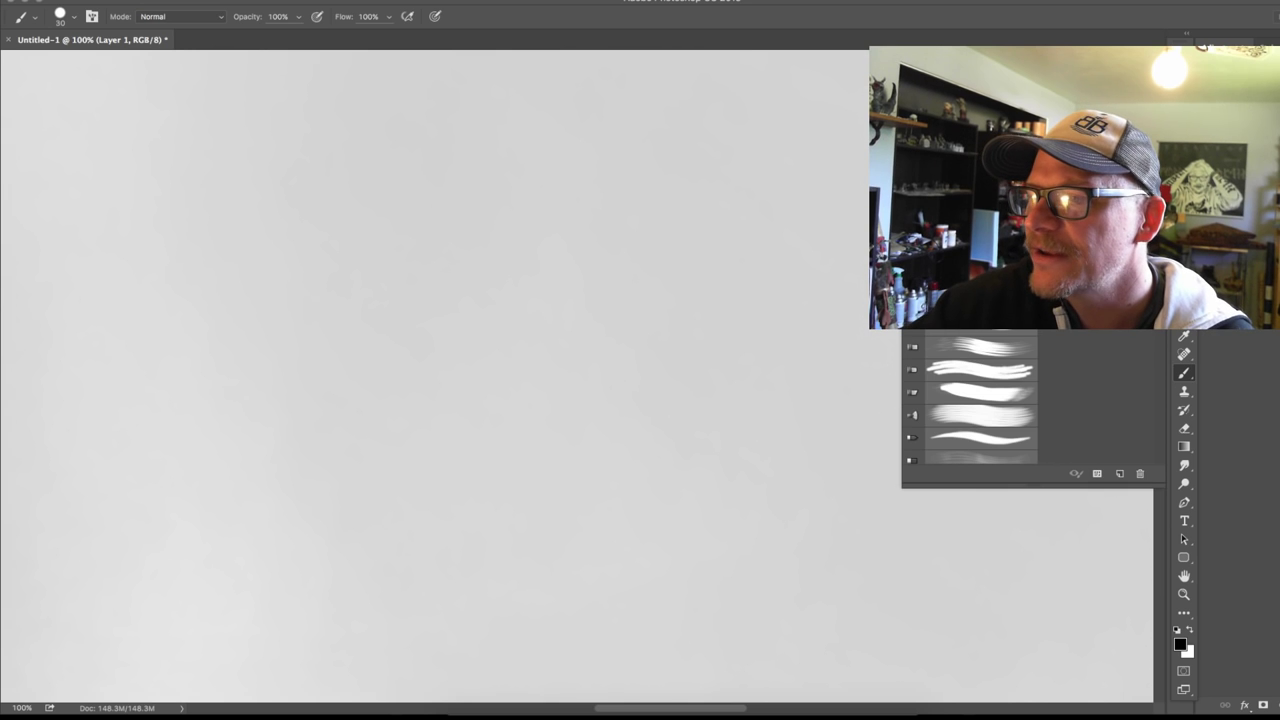
key("F5")
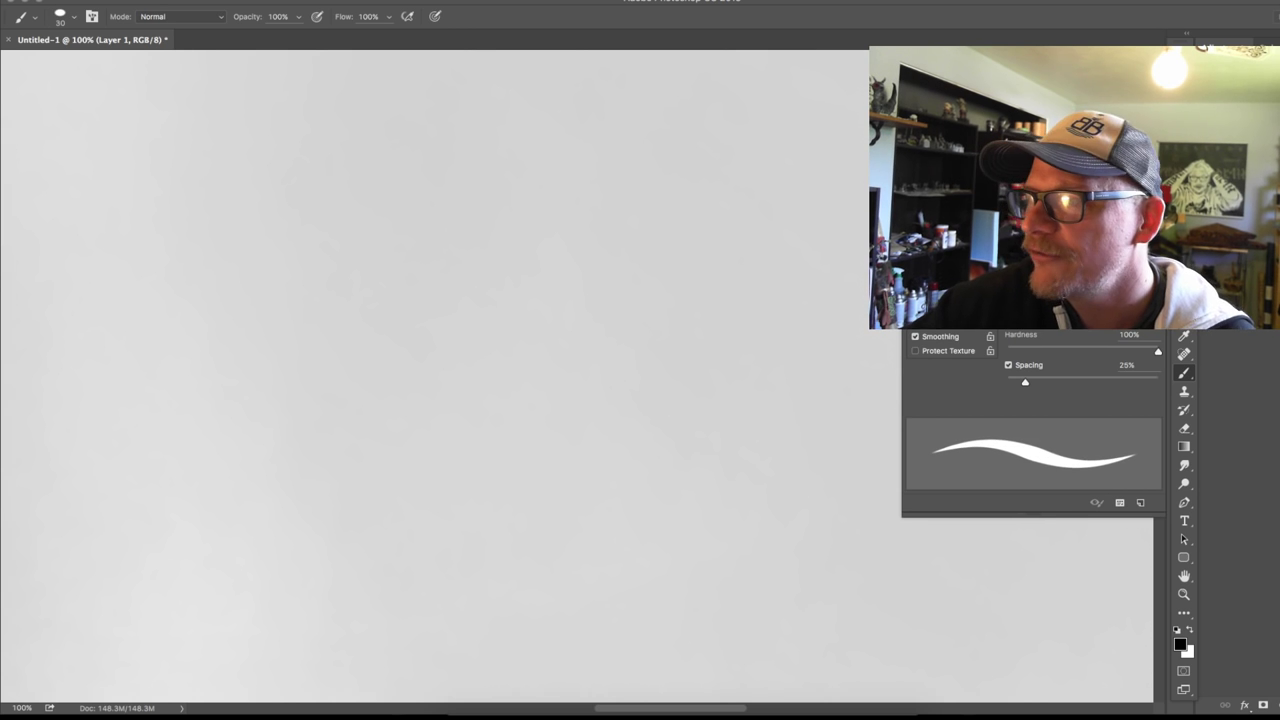
key("F5")
Make a test stroke near the canvas centre, undo it and reduce the brush size to 9.
mouse_move(595, 305)
left_mouse_down()
mouse_move(626, 403)
mouse_move(660, 375)
mouse_move(657, 306)
left_mouse_up()
key("ctrl+z")
key("bracketleft")
key("bracketleft")
key("bracketleft")
key("ctrl+z")
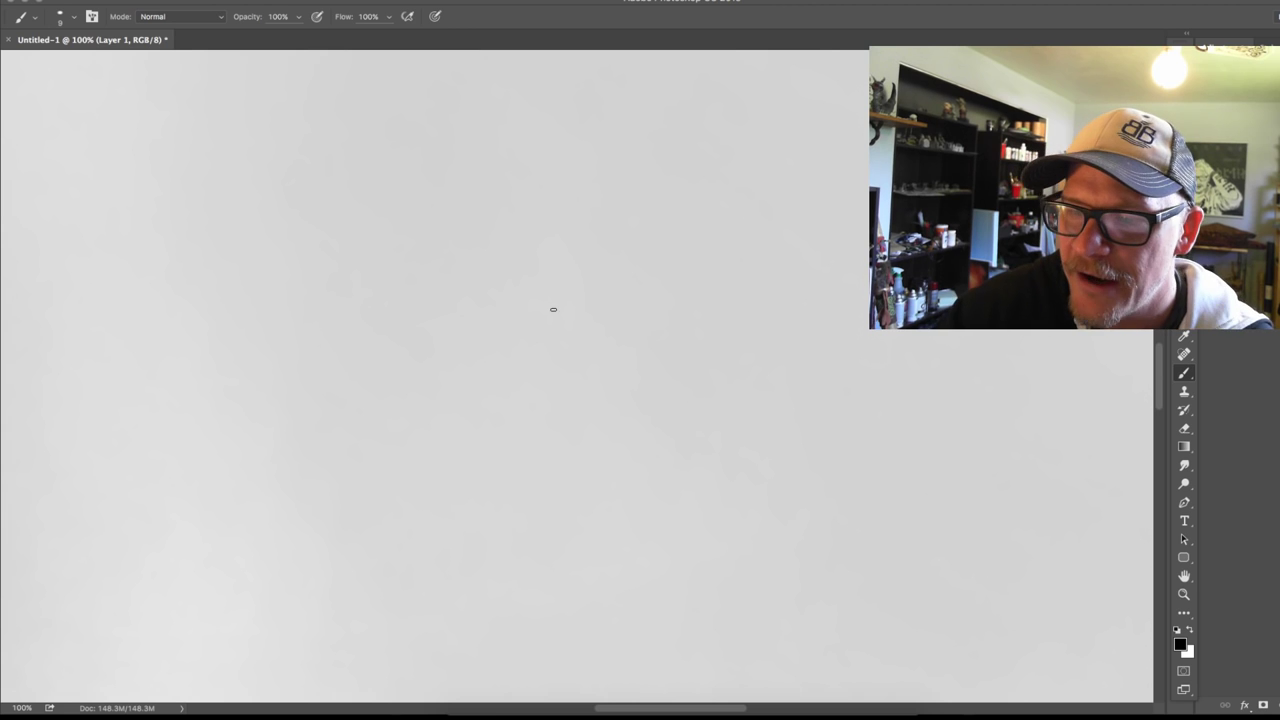
Draw a small roof in black near the canvas centre, with a slanted four-sided face and a peaked gable beside it.
left_click_drag(537, 305, 501, 364)
left_click_drag(539, 300, 604, 322)
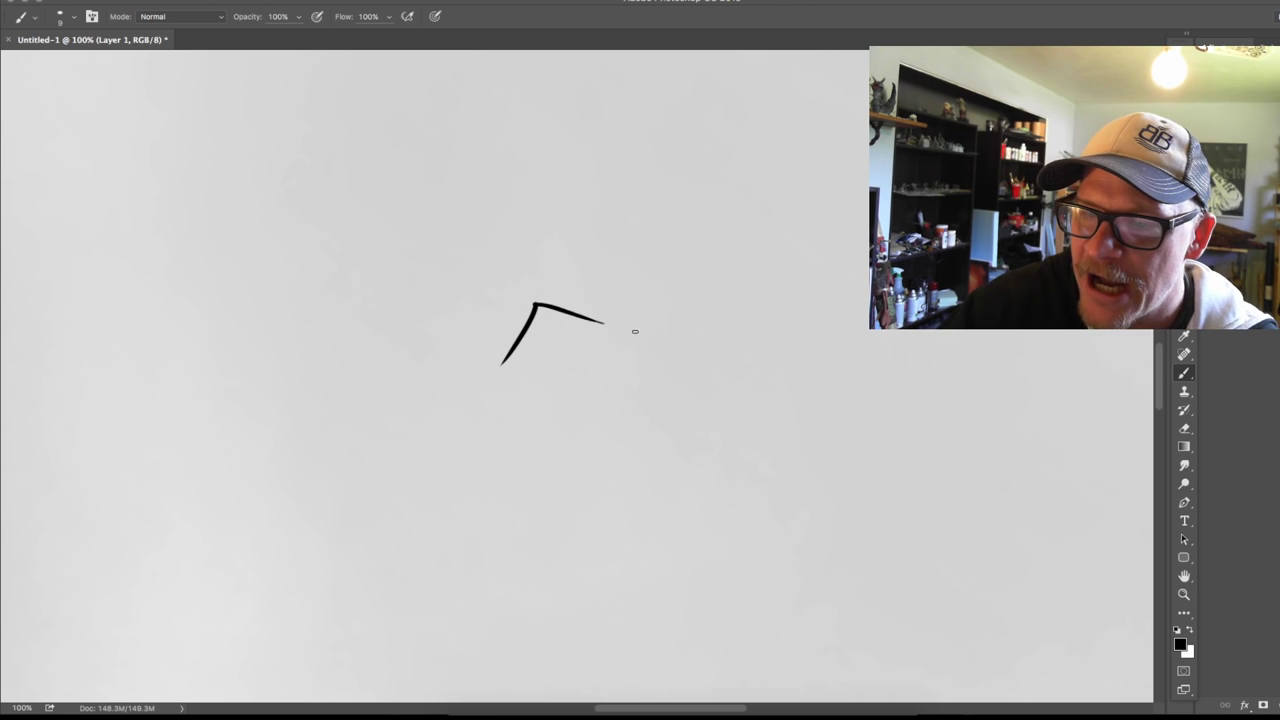
key("ctrl+z")
mouse_move(596, 377)
left_mouse_down()
mouse_move(629, 328)
mouse_move(661, 379)
left_mouse_up()
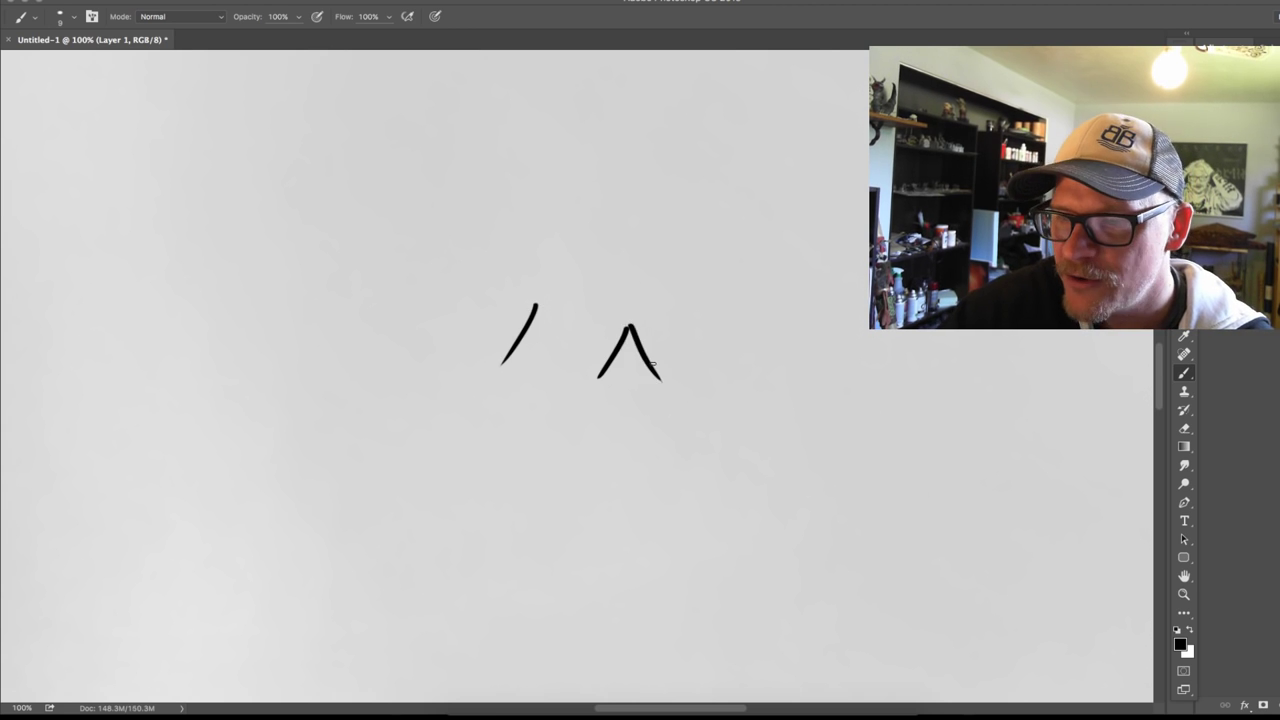
left_click_drag(541, 296, 630, 324)
key("ctrl+z")
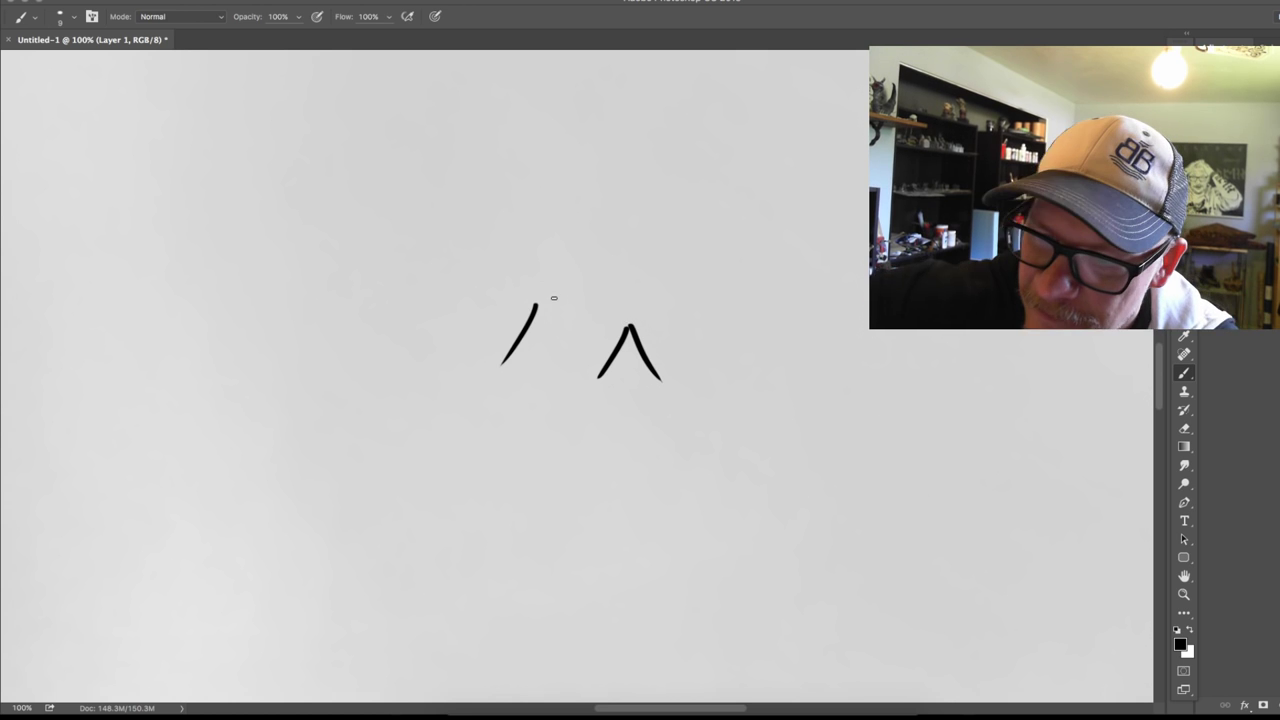
left_click_drag(537, 304, 630, 323)
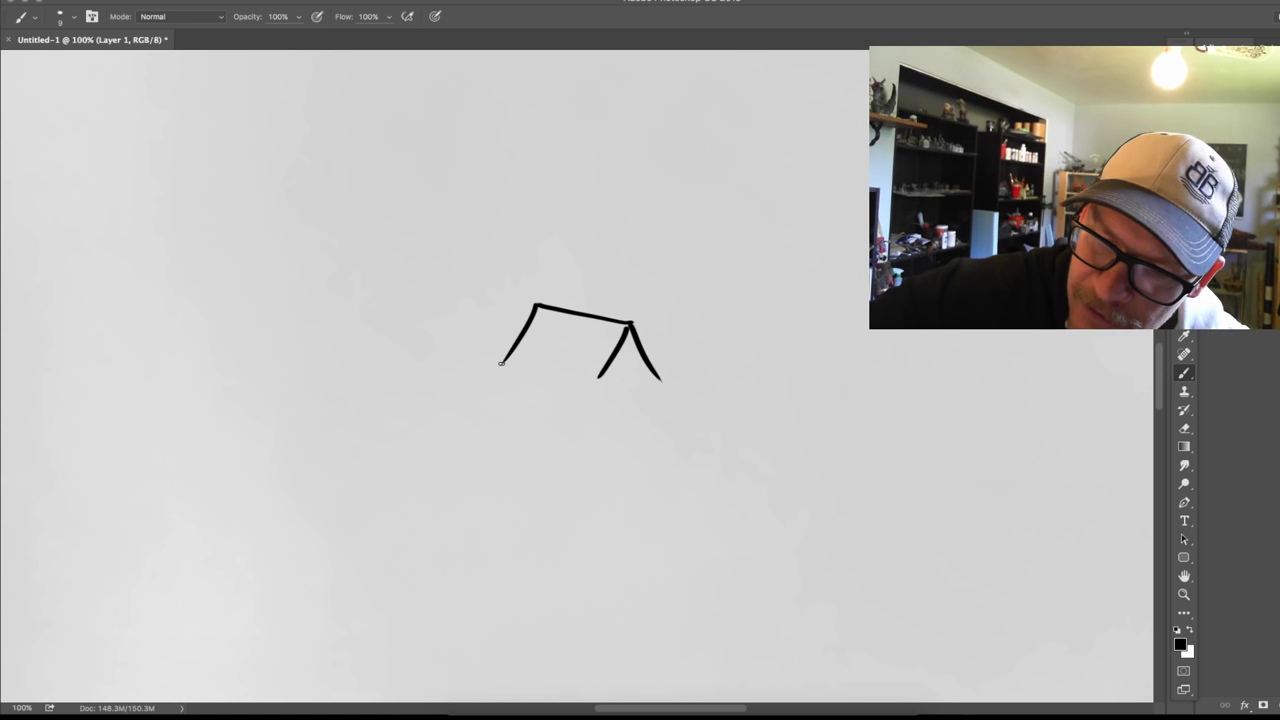
mouse_move(500, 364)
left_mouse_down()
mouse_move(597, 396)
mouse_move(599, 375)
left_mouse_up()
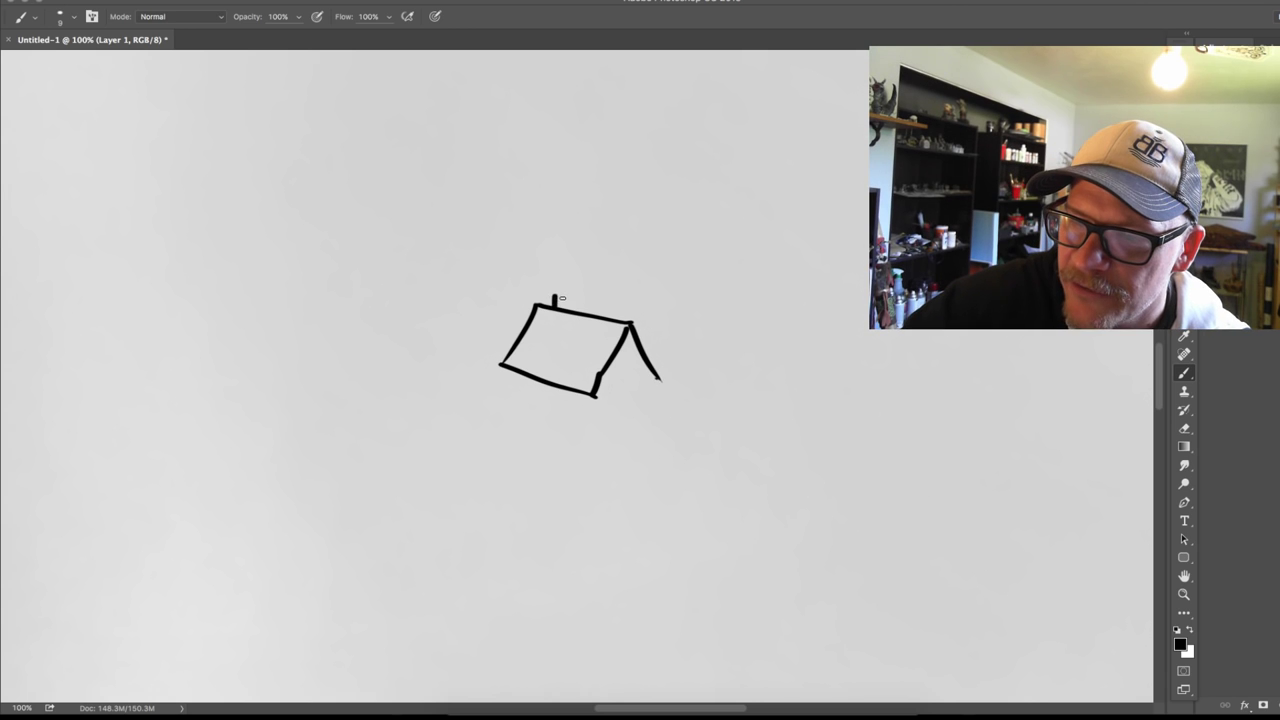
Draw a small capped chimney on the roof's ridge and a taller curved roof with upturned ridge ends and a gable edge behind it.
mouse_move(580, 305)
left_mouse_down()
mouse_move(551, 292)
mouse_move(576, 311)
mouse_move(590, 288)
left_mouse_up()
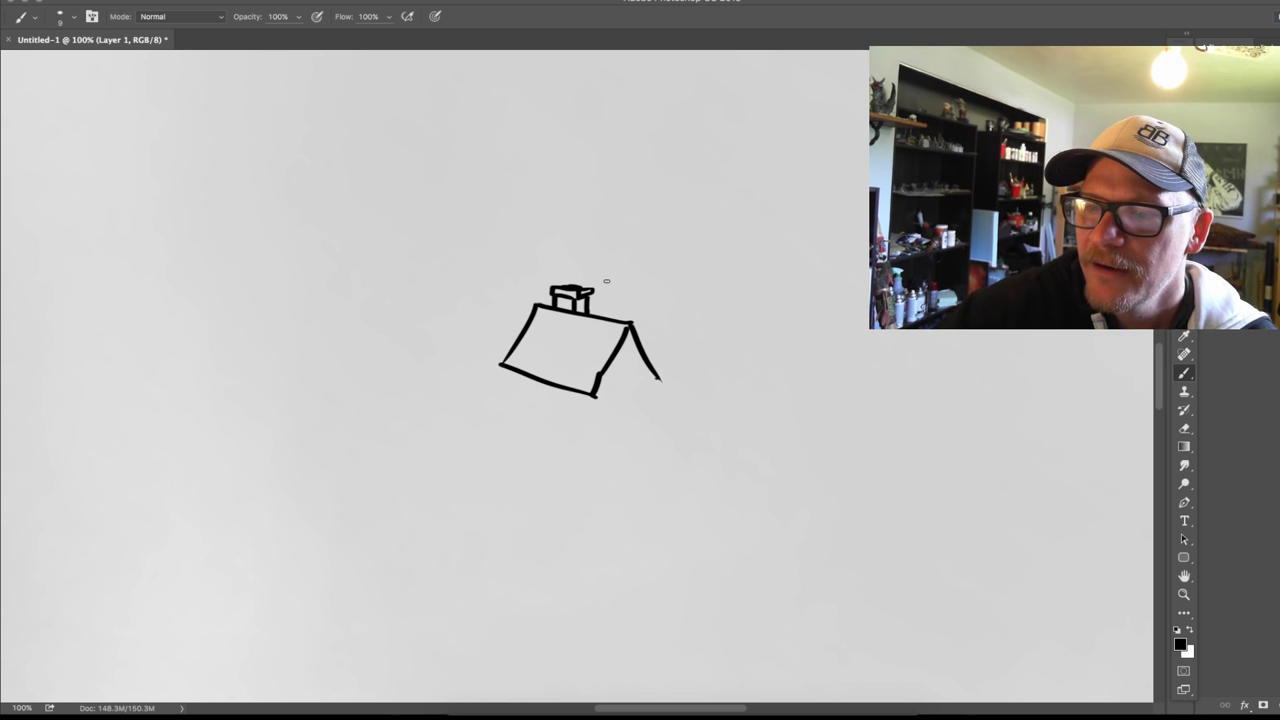
mouse_move(593, 301)
left_mouse_down()
mouse_move(619, 249)
mouse_move(606, 238)
mouse_move(624, 239)
left_mouse_up()
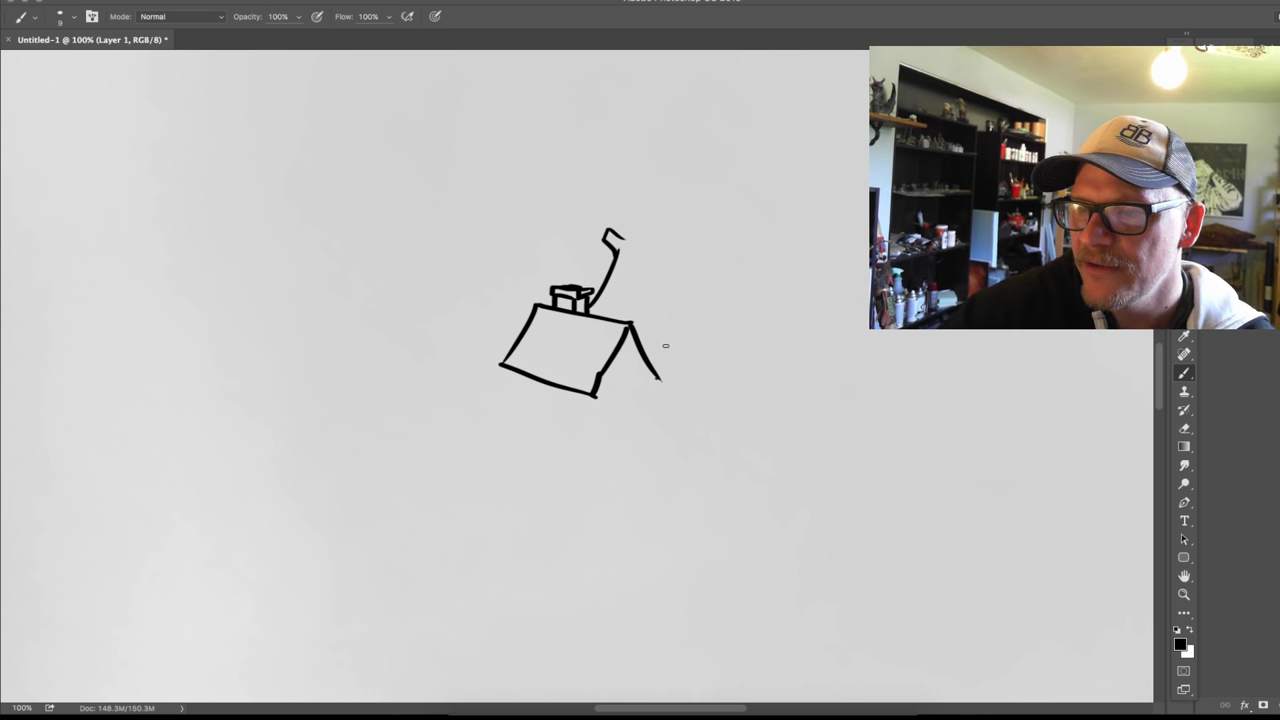
mouse_move(664, 349)
left_mouse_down()
mouse_move(701, 261)
mouse_move(739, 231)
mouse_move(742, 245)
mouse_move(740, 229)
left_mouse_up()
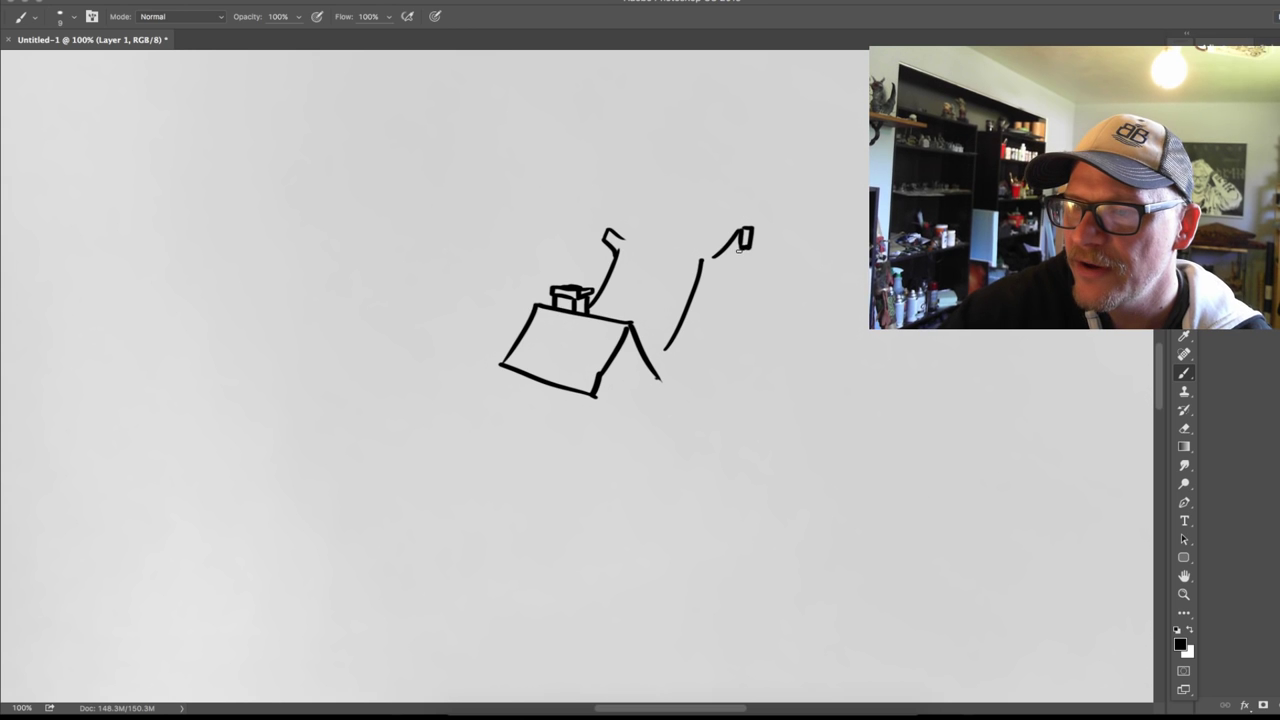
mouse_move(745, 247)
left_mouse_down()
mouse_move(706, 300)
mouse_move(720, 291)
mouse_move(698, 244)
mouse_move(686, 260)
mouse_move(635, 238)
left_mouse_up()
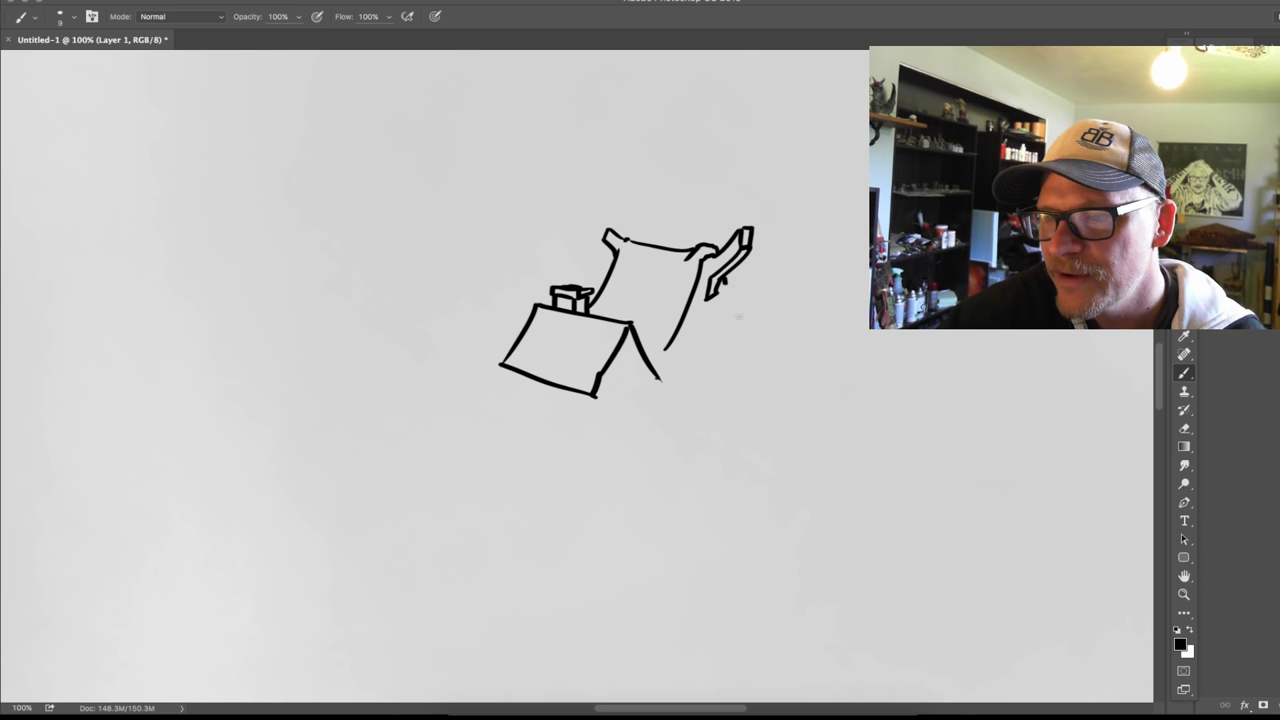
left_click_drag(721, 281, 743, 319)
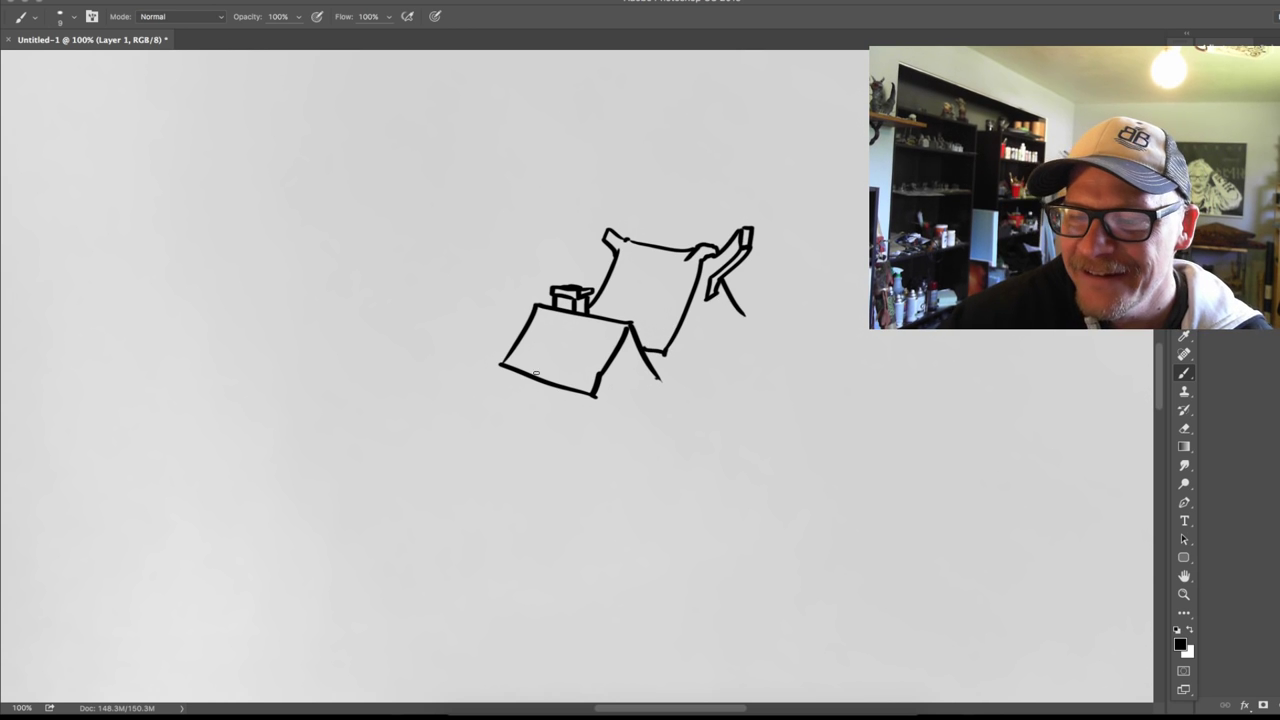
Draw vertical wall lines down from the eaves of both roofs, redrawing the front house's outer line and shortening the rear house's far wall line.
left_click_drag(514, 372, 516, 466)
key("ctrl+z")
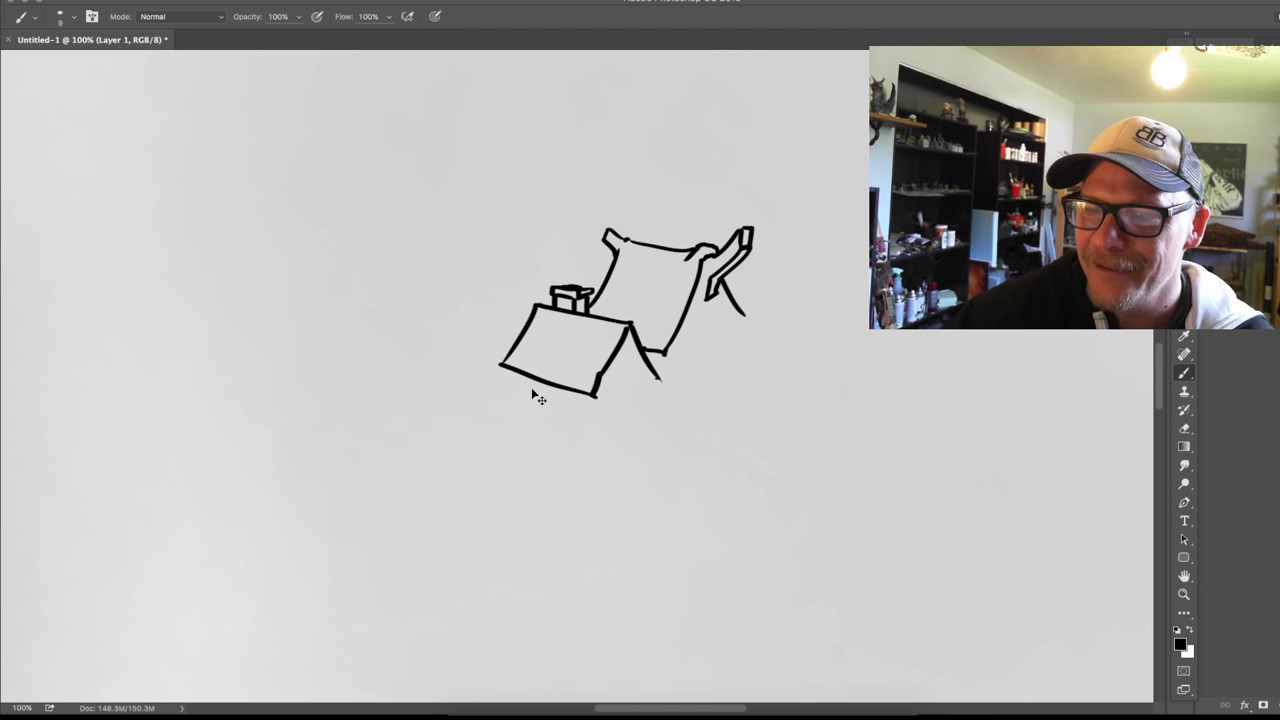
left_click_drag(513, 368, 514, 456)
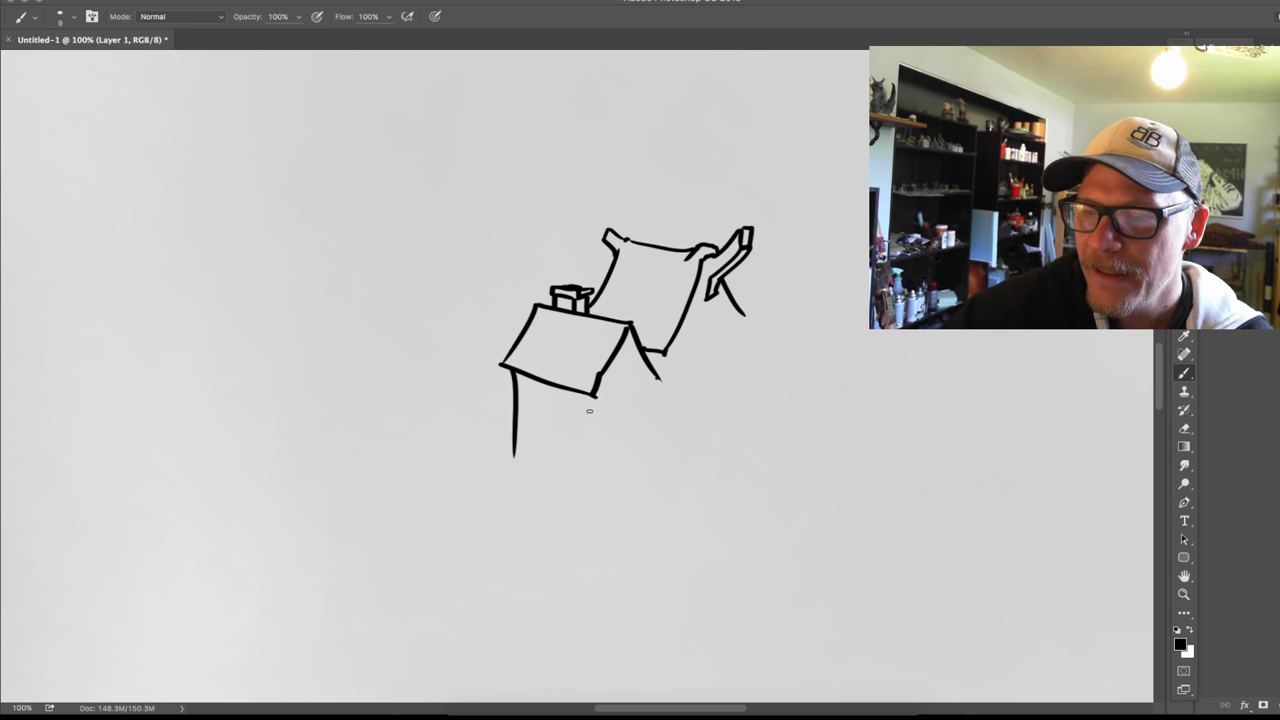
left_click_drag(589, 403, 589, 470)
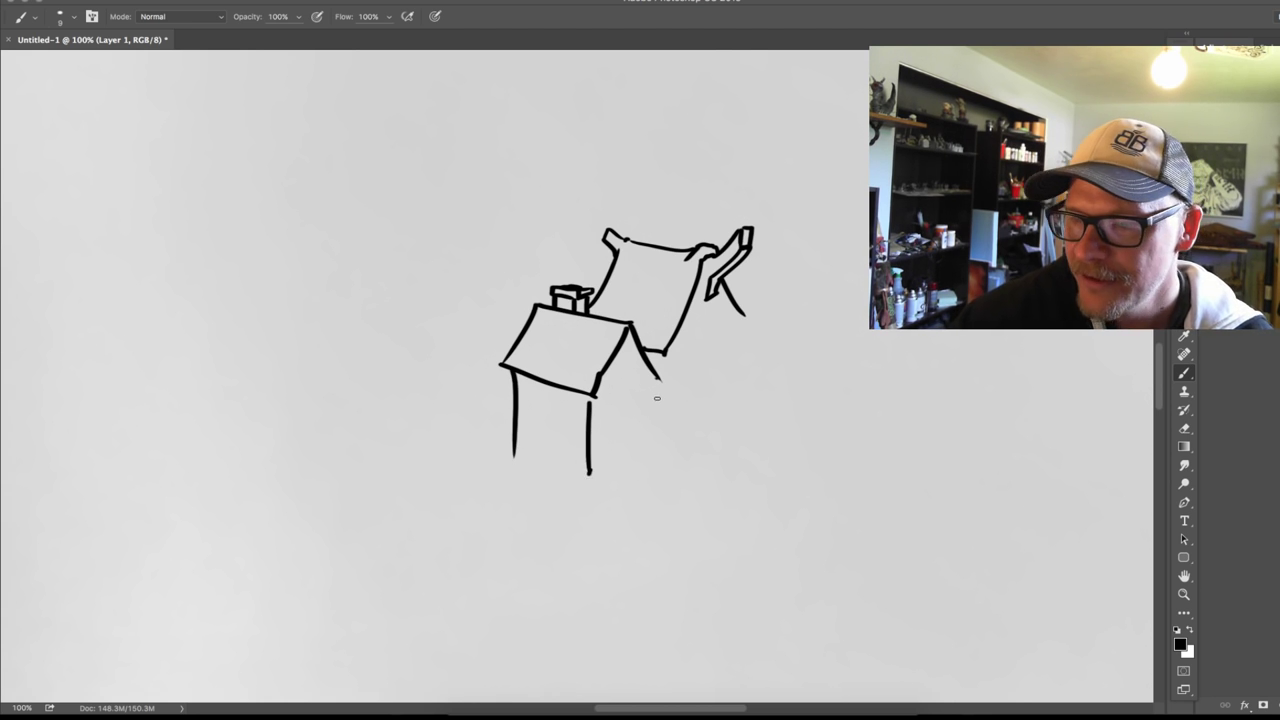
left_click_drag(656, 385, 656, 470)
left_click_drag(740, 315, 737, 452)
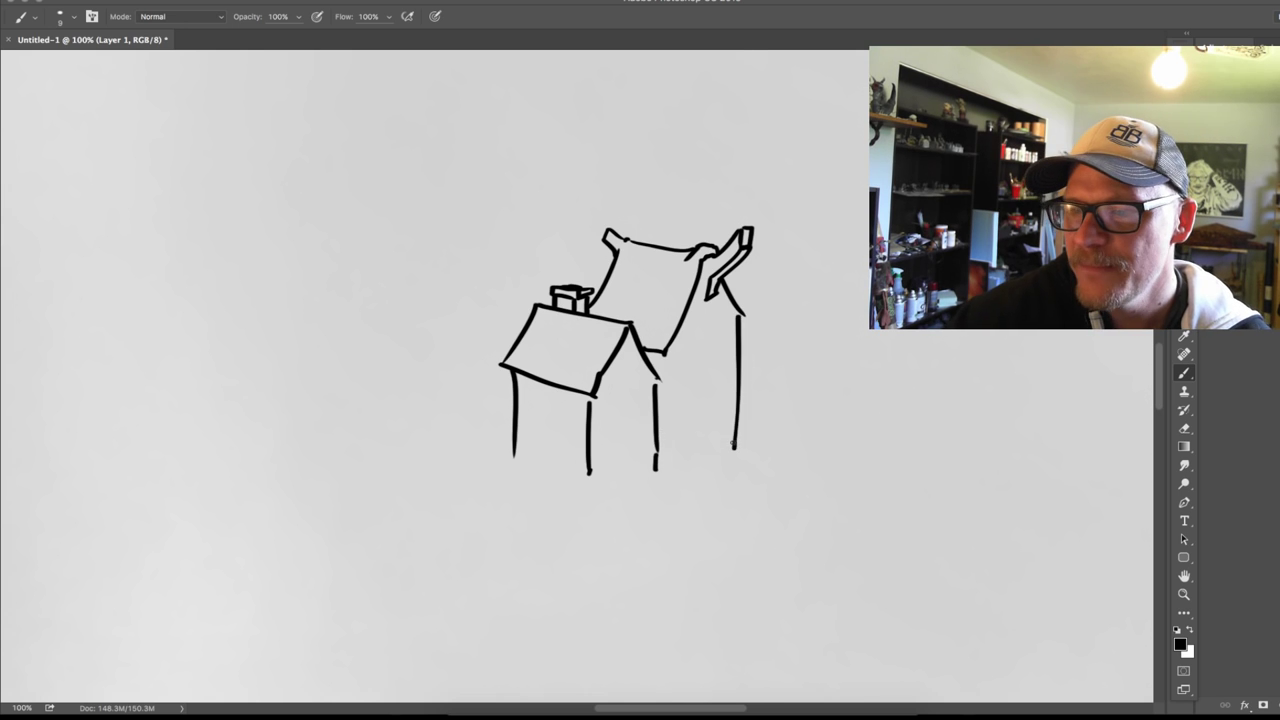
key("ctrl+z")
left_click_drag(737, 316, 734, 428)
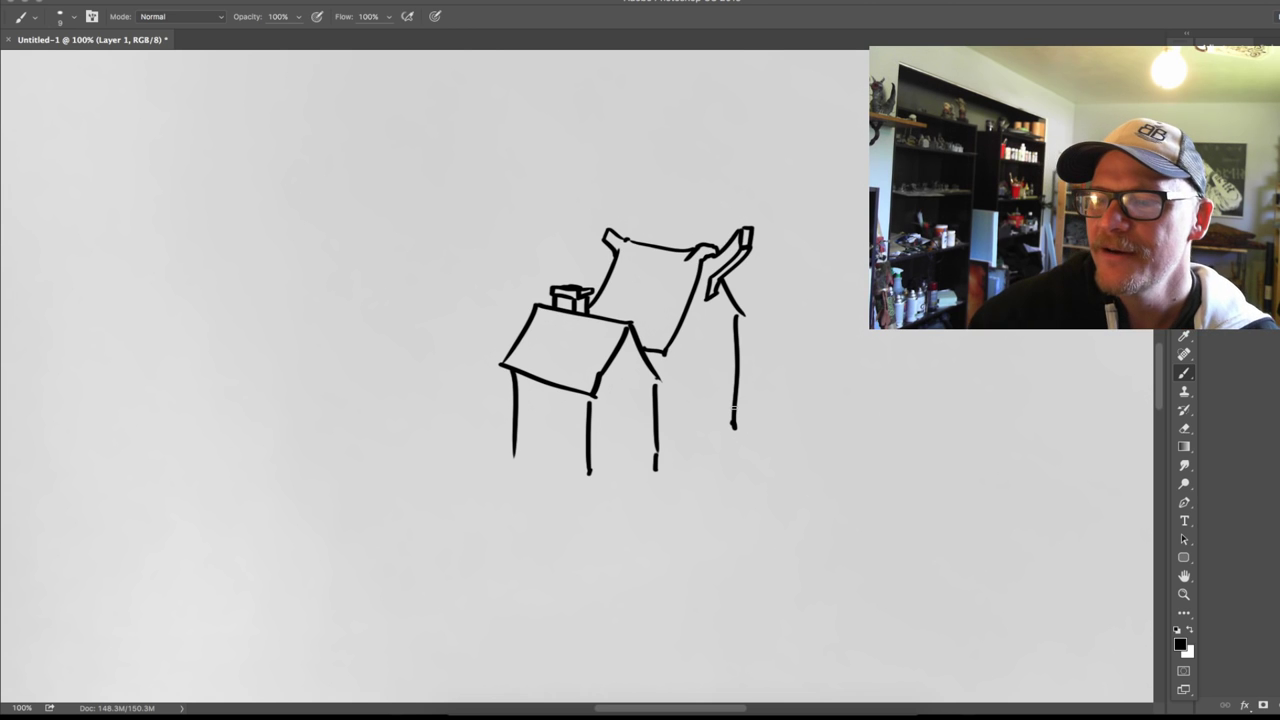
Add short, broken plank lines following the slope of both the tall rear roof and the small front roof.
scroll(780, 396, "right", 3)
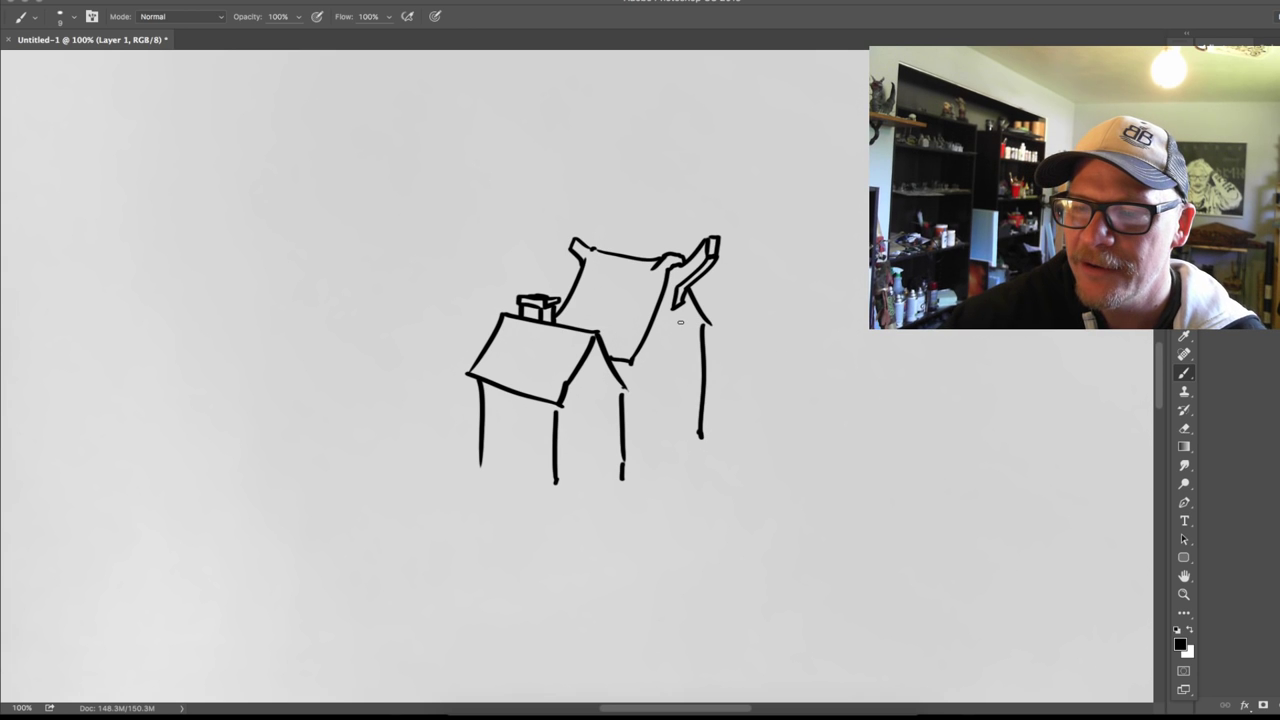
left_click_drag(562, 326, 588, 274)
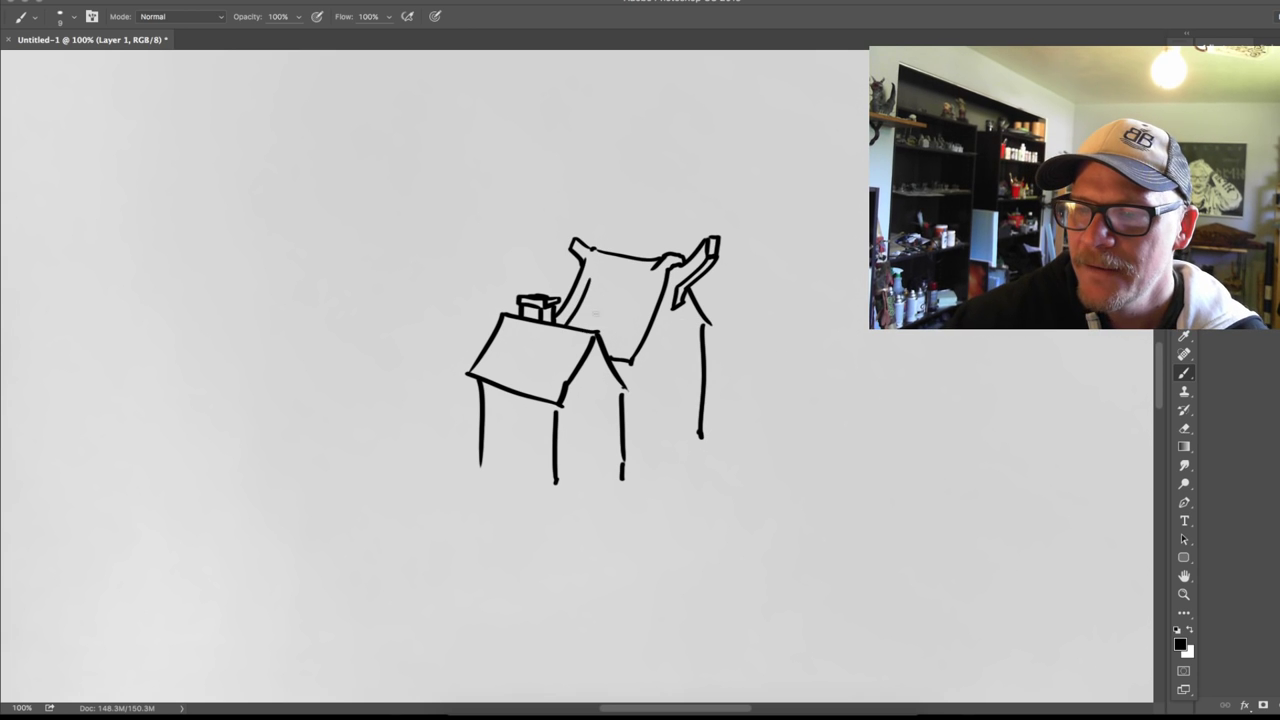
mouse_move(606, 330)
left_mouse_down()
mouse_move(590, 286)
mouse_move(622, 308)
mouse_move(632, 286)
left_mouse_up()
left_click_drag(624, 362, 640, 328)
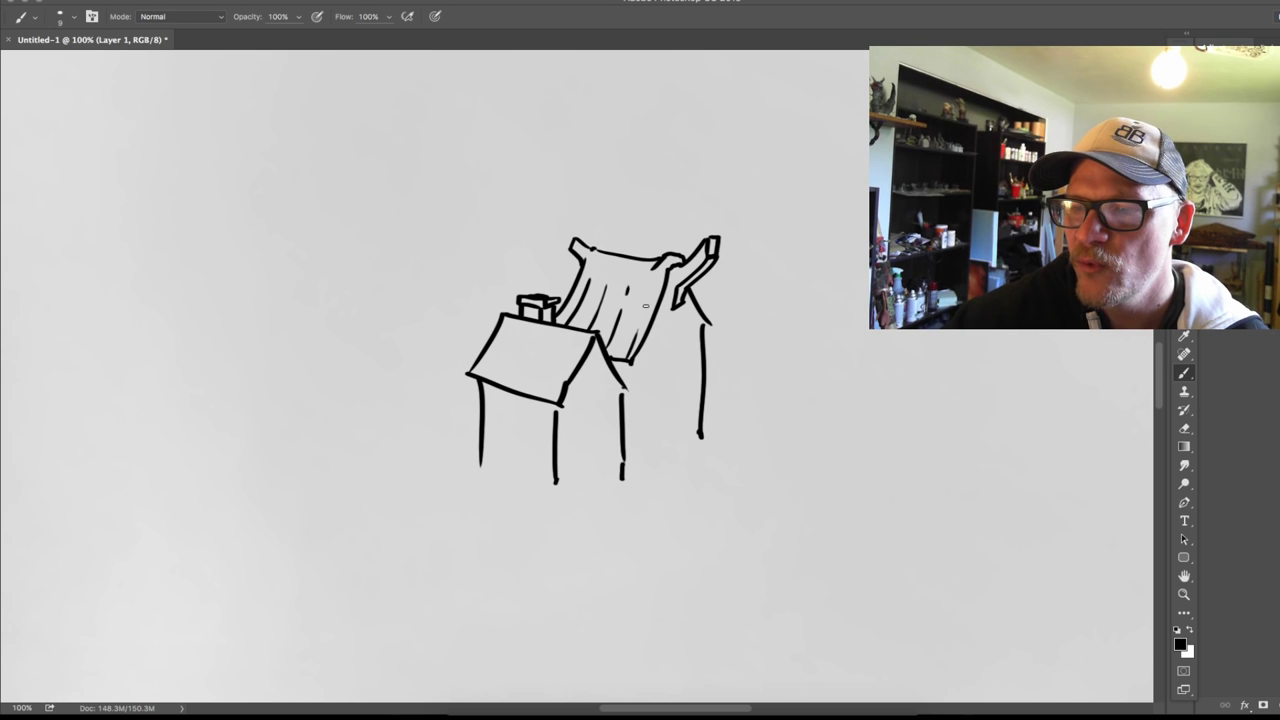
mouse_move(543, 396)
left_mouse_down()
mouse_move(558, 354)
mouse_move(514, 380)
left_mouse_up()
left_click_drag(490, 382, 542, 312)
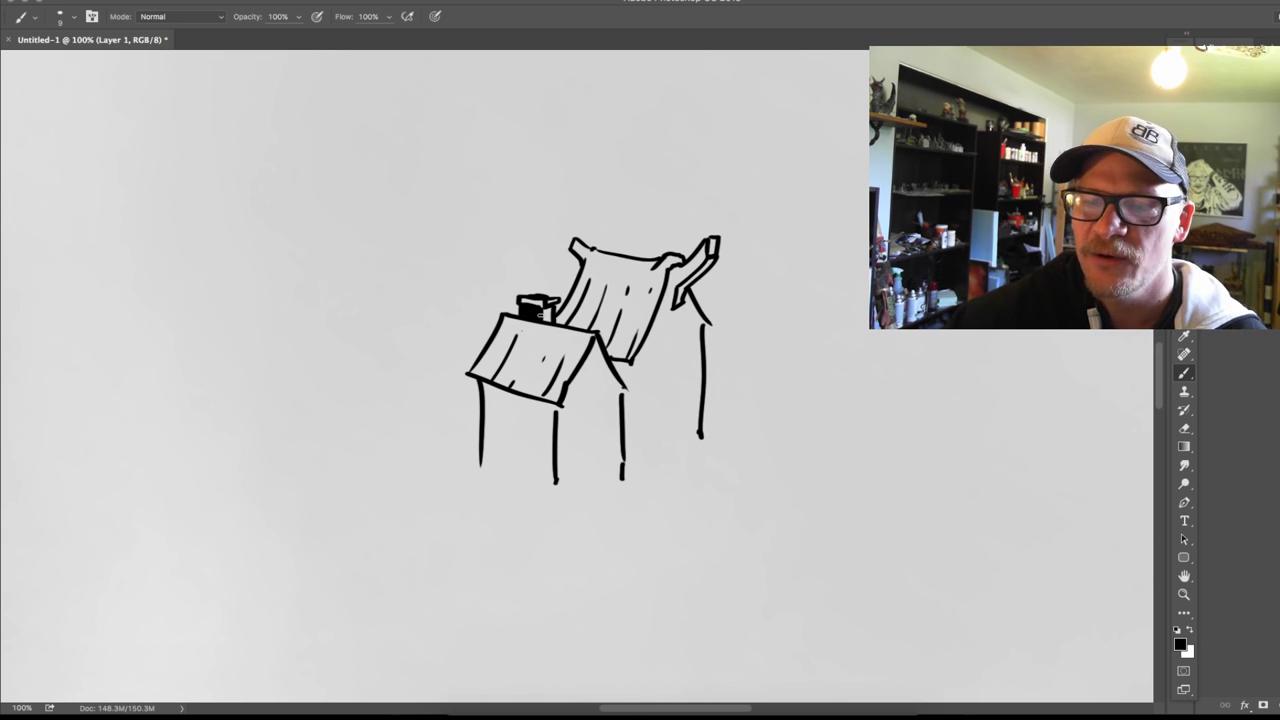
Undo the heavy black fill on the chimney and shade only its narrow side face in black.
key("ctrl+alt+z")
key("ctrl+alt+z")
key("ctrl+alt+z")
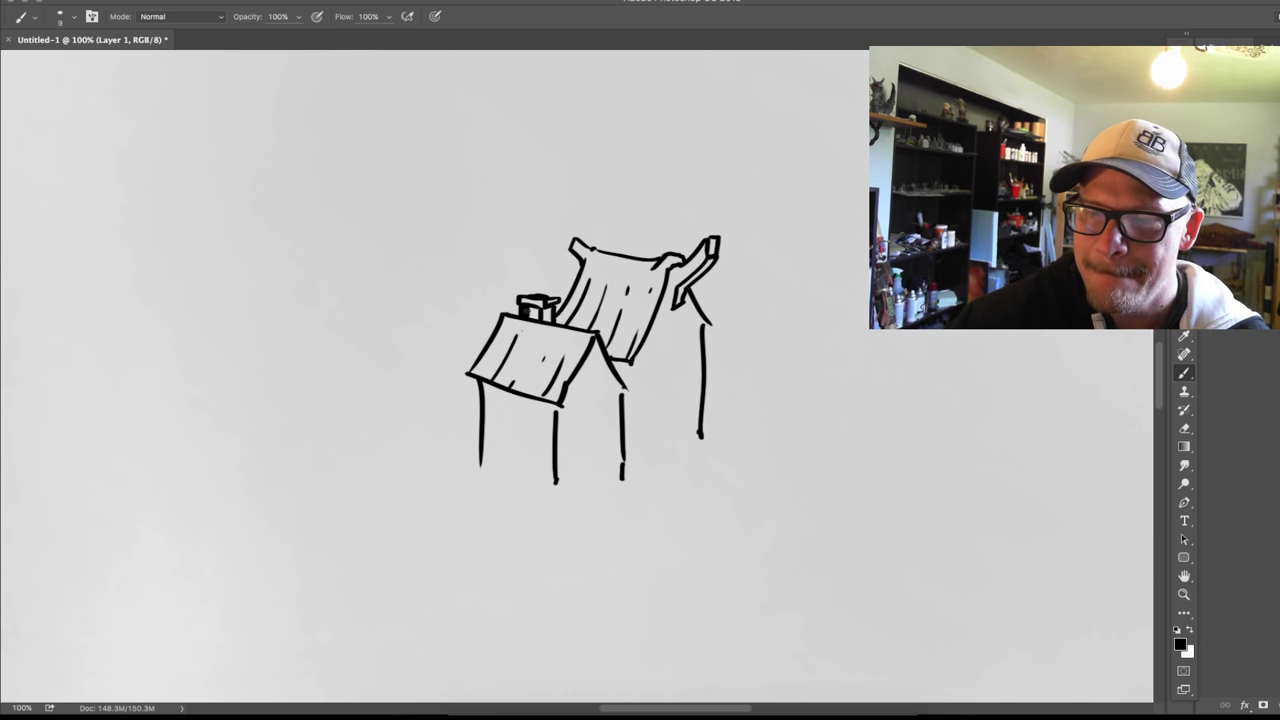
left_click_drag(524, 309, 531, 318)
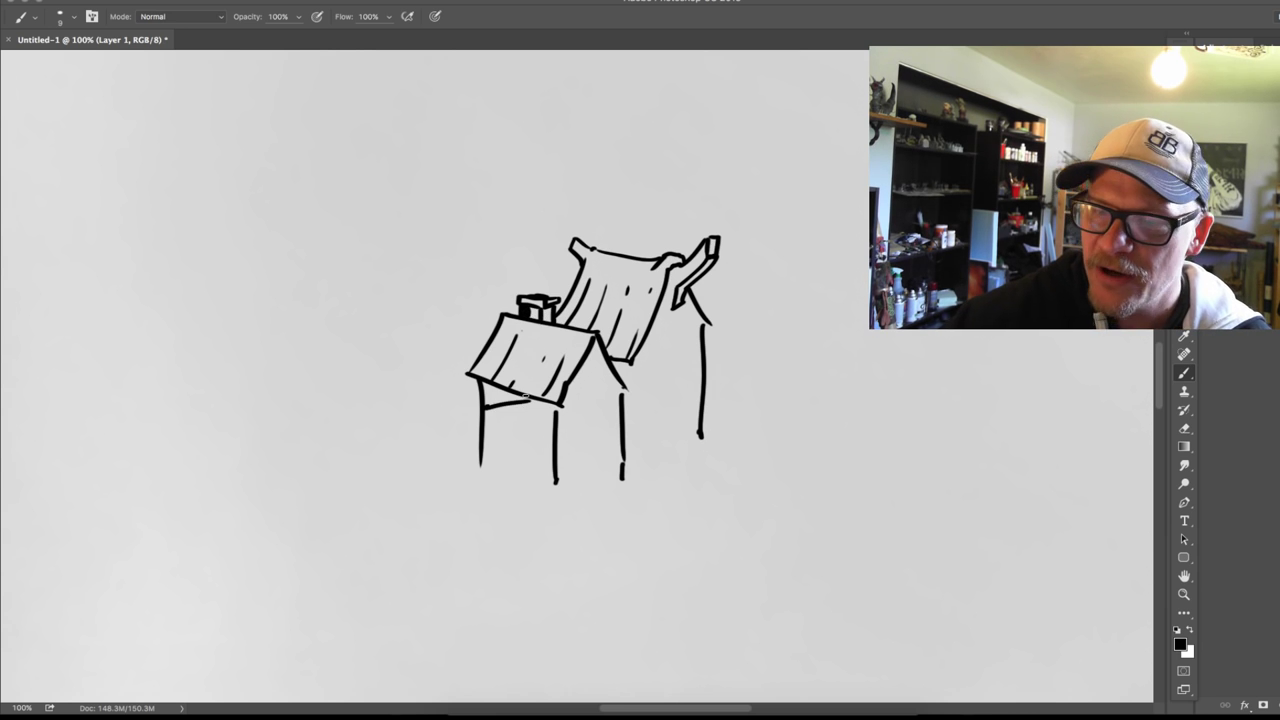
Outline a tapering shadow on the wall beneath the small roof's eave and fill it with black.
mouse_move(481, 409)
left_mouse_down()
mouse_move(504, 406)
mouse_move(486, 390)
mouse_move(532, 399)
left_mouse_up()
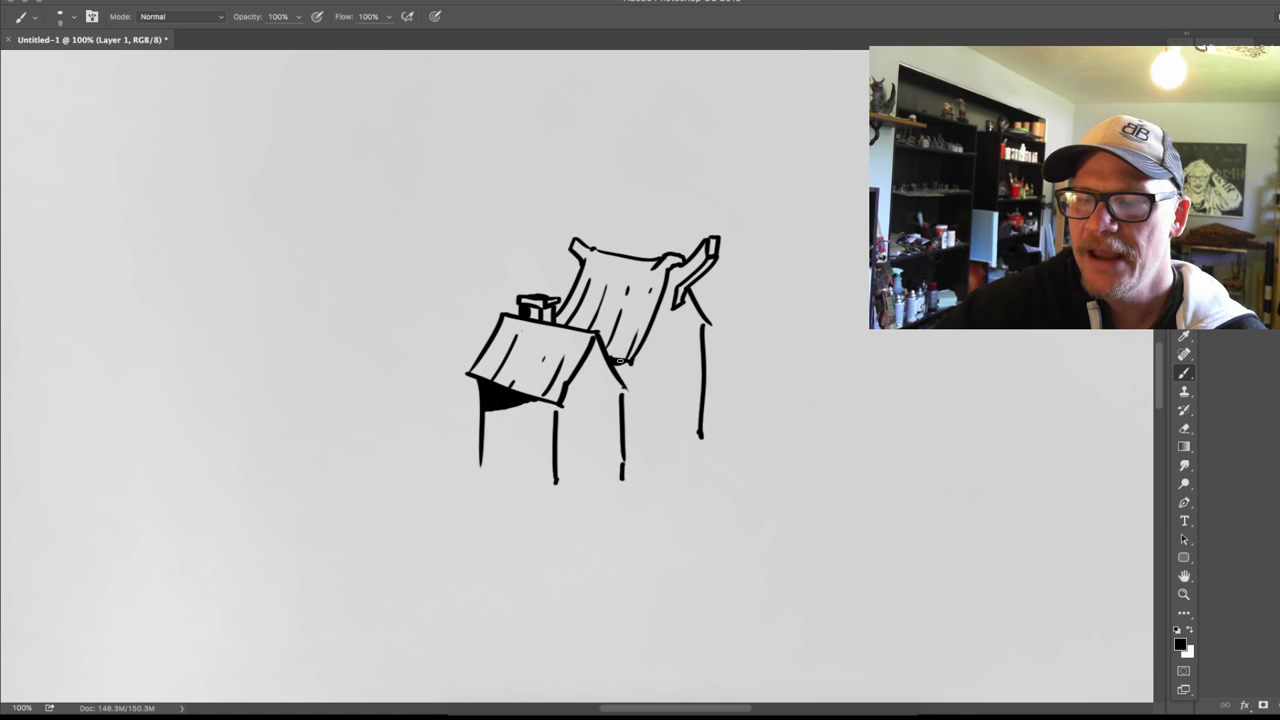
left_click_drag(533, 401, 502, 406)
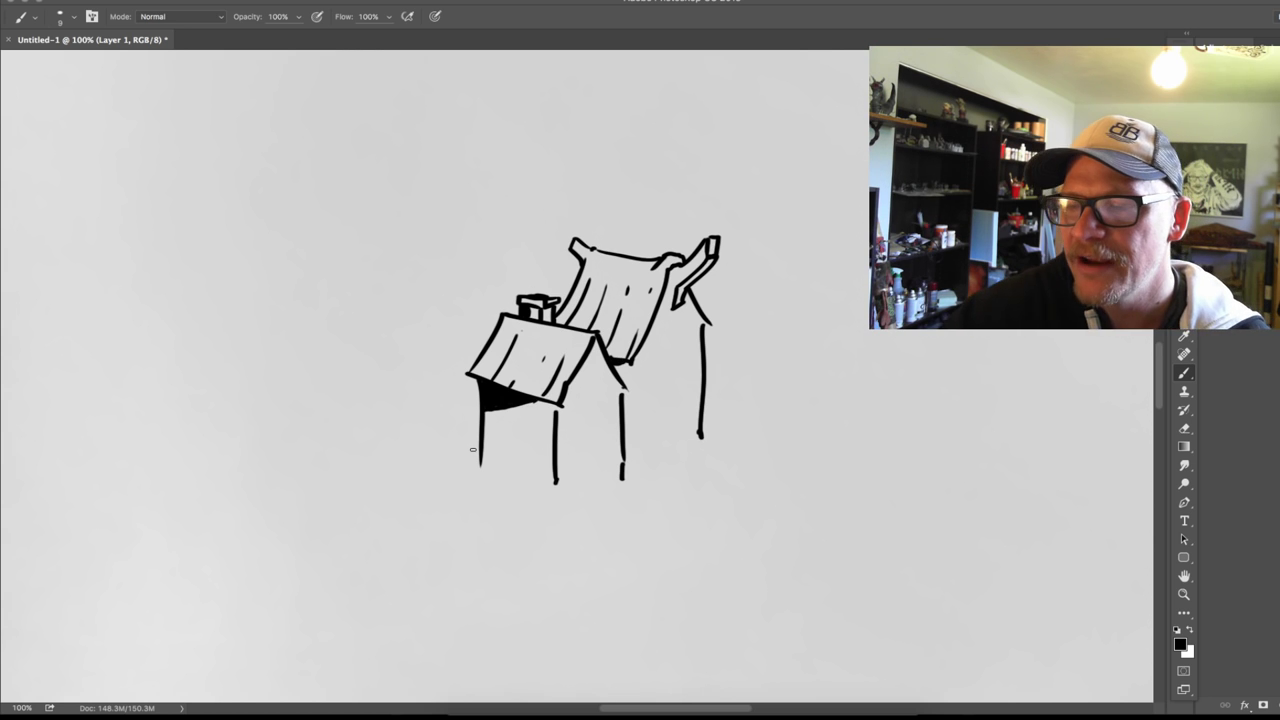